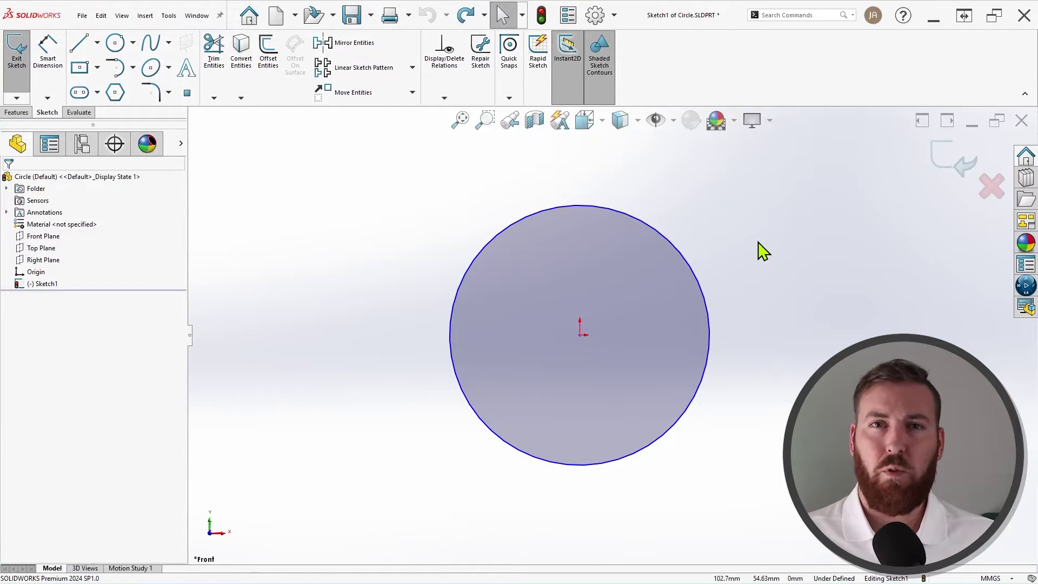
Pull the circle larger, then add a 150 mm diameter dimension above right of it
mouse_move(691, 271)
mouse_down()
mouse_move(770, 232)
mouse_move(674, 294)
mouse_move(705, 261)
mouse_up()
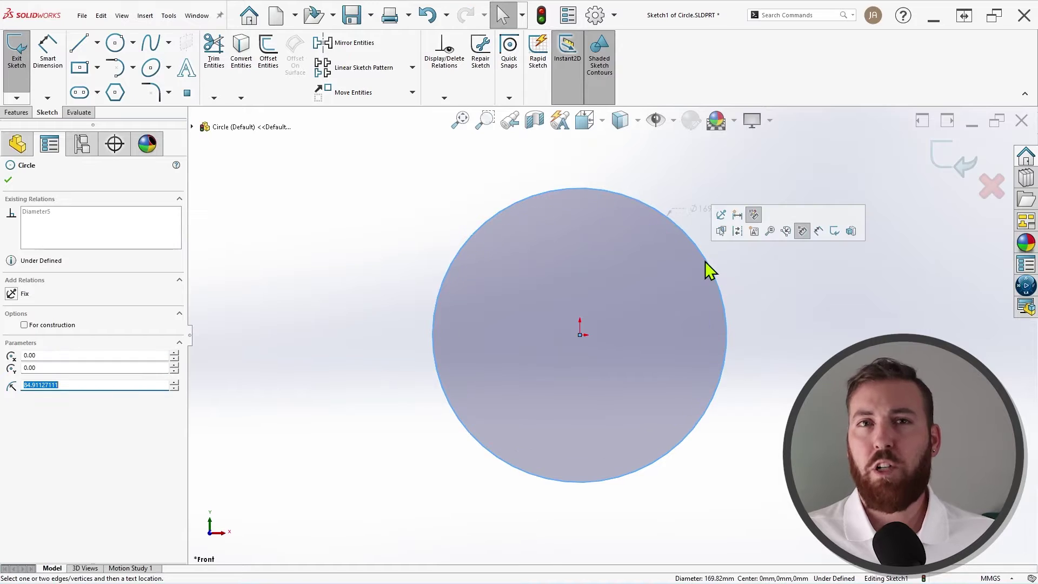
click(57, 68)
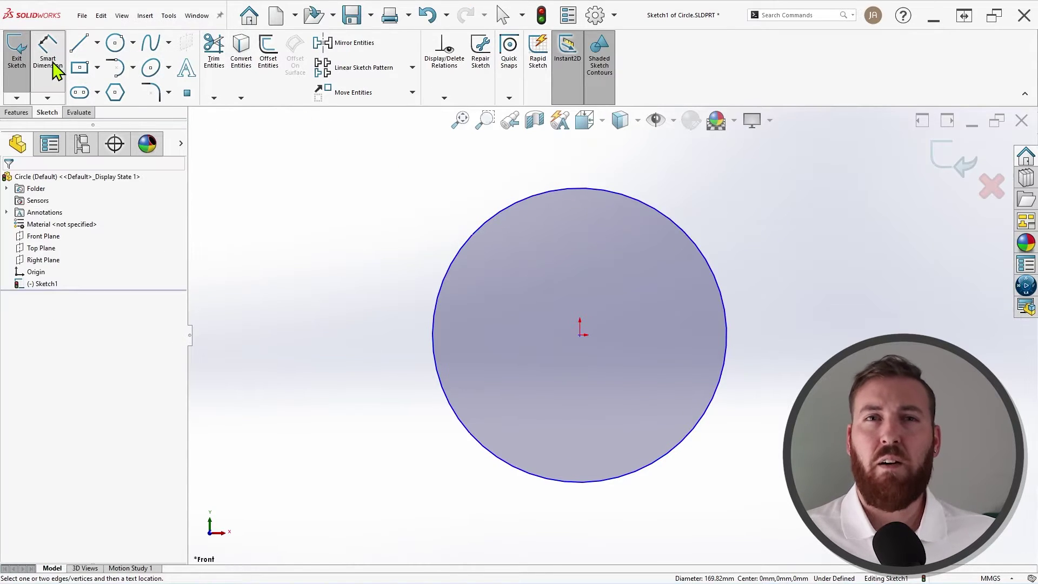
click(706, 259)
click(771, 183)
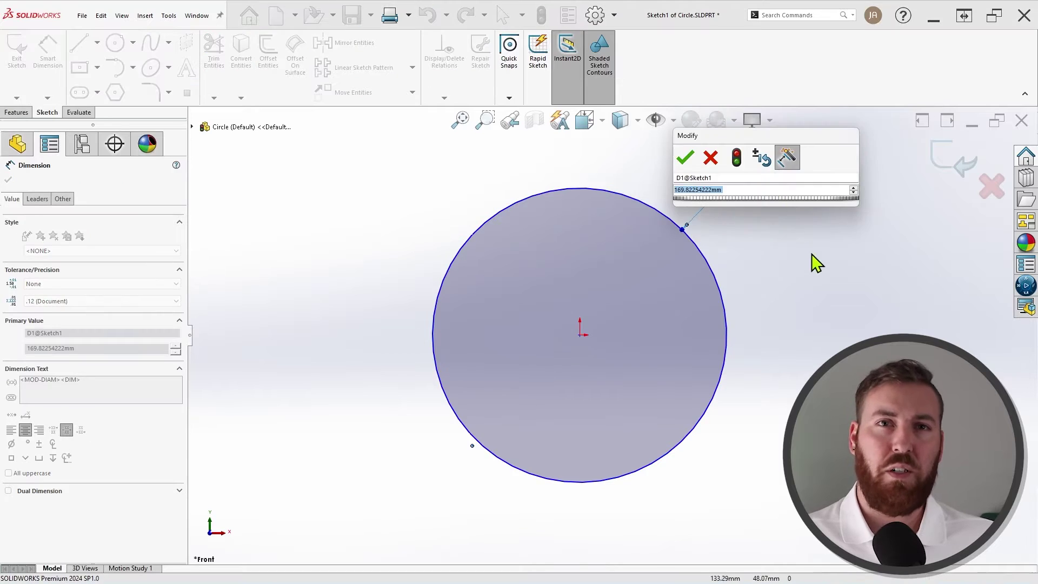
text(150)
key(Return)
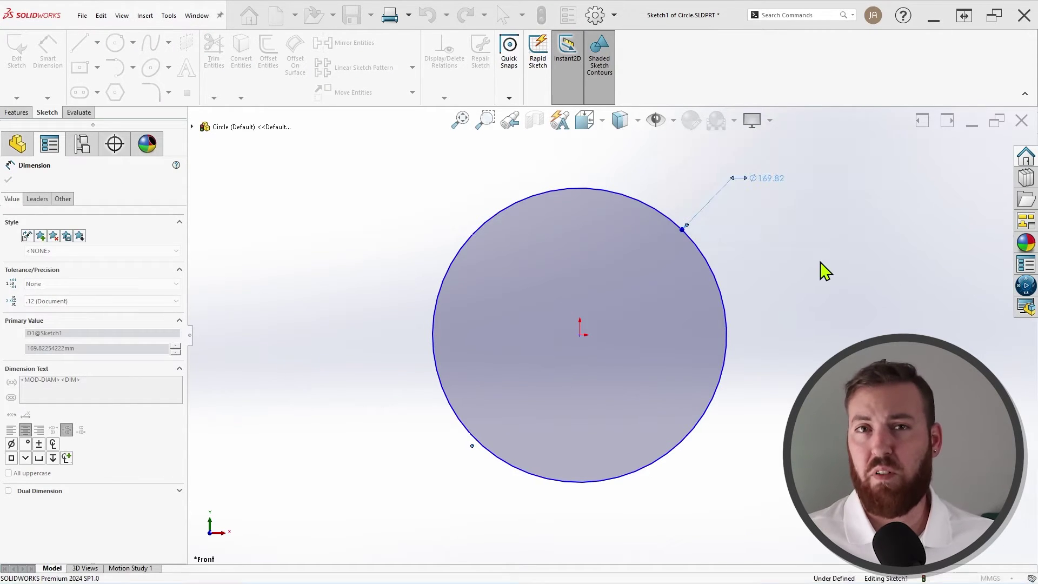
key(Escape)
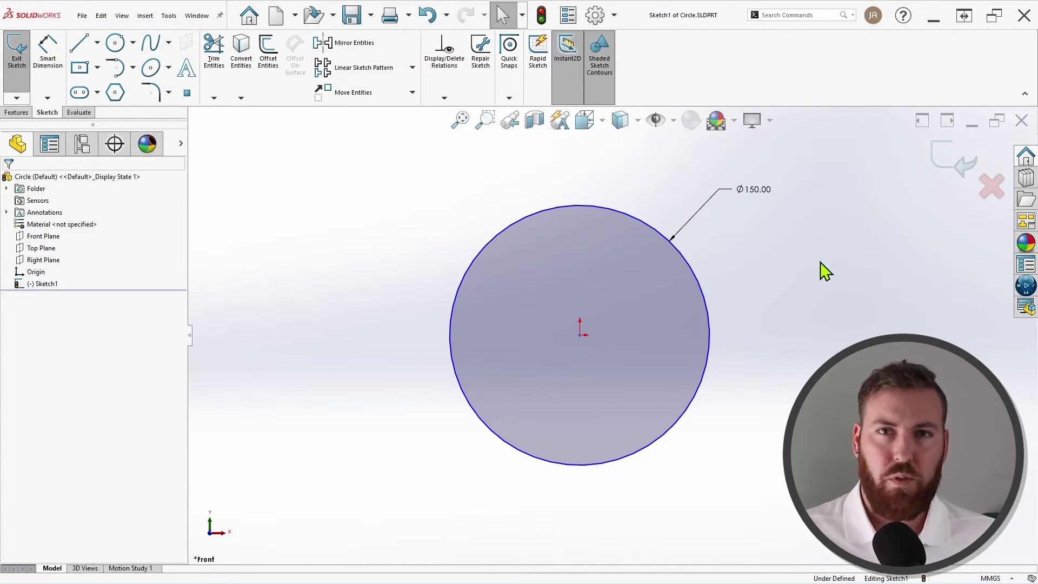
Edit the Ø150 diameter dimension so the circle reads 120.00 mm
click(706, 301)
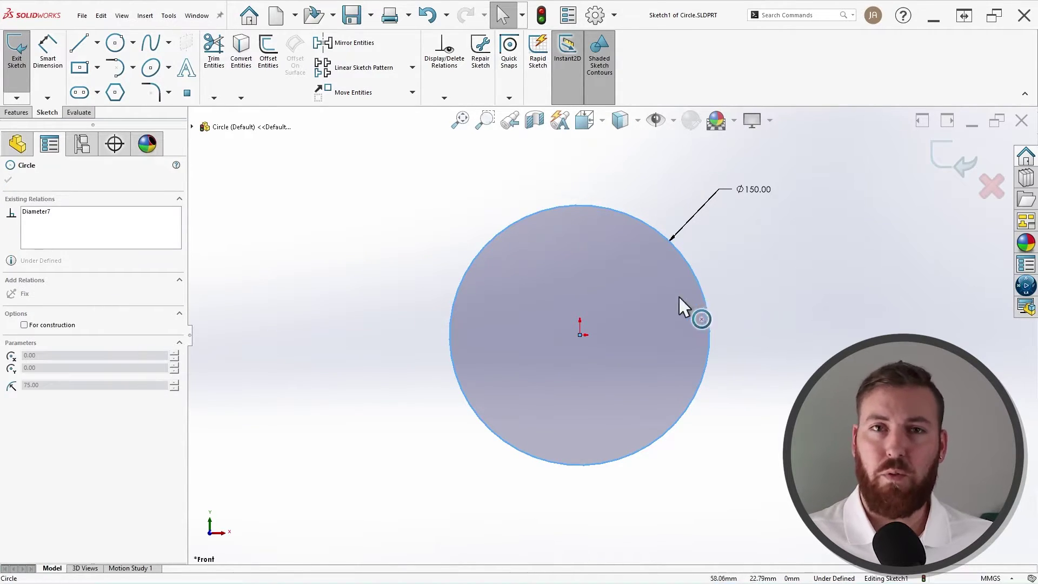
click(761, 302)
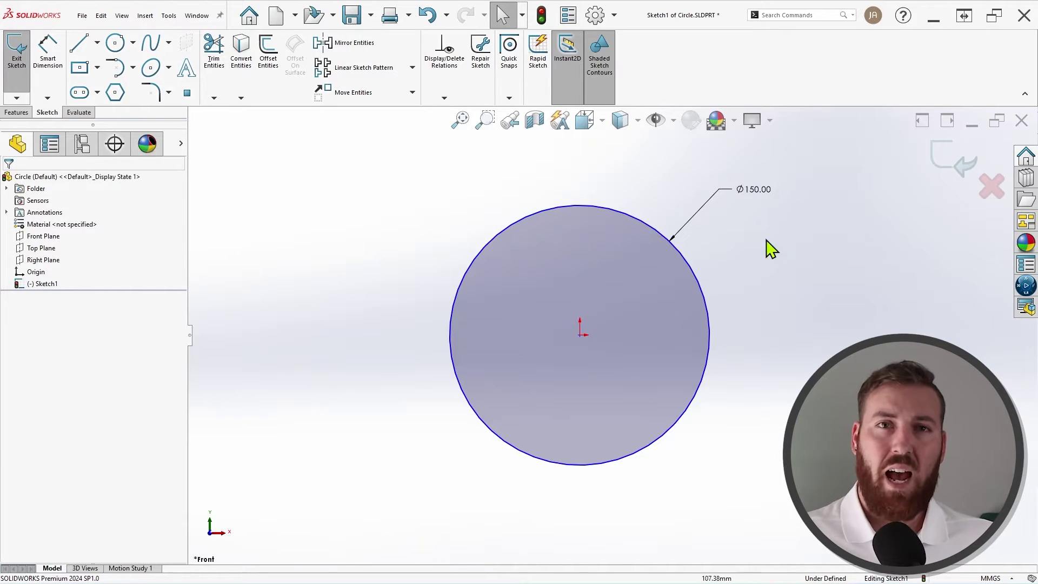
double_click(756, 193)
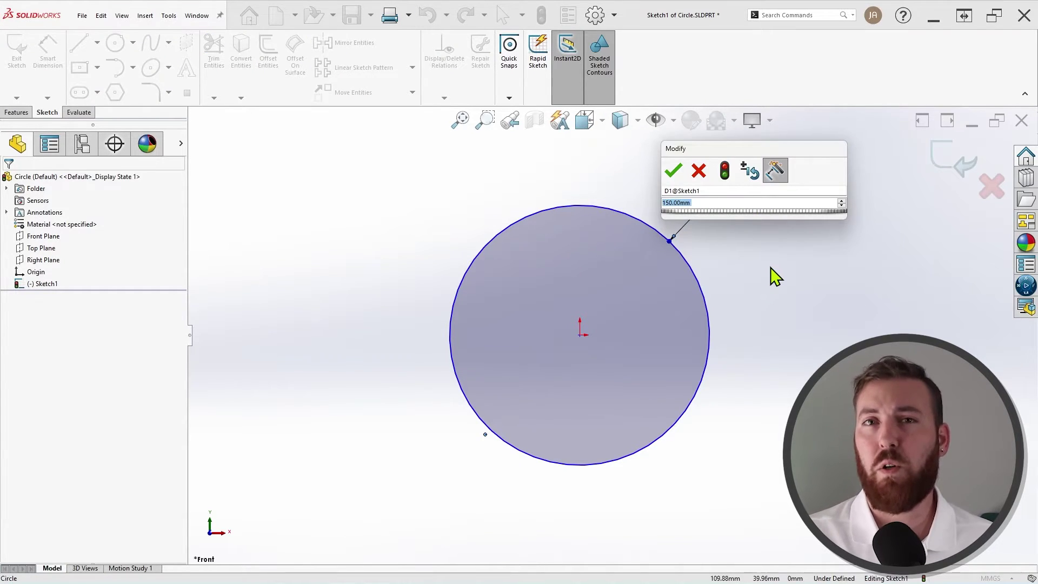
text(150)
key(Return)
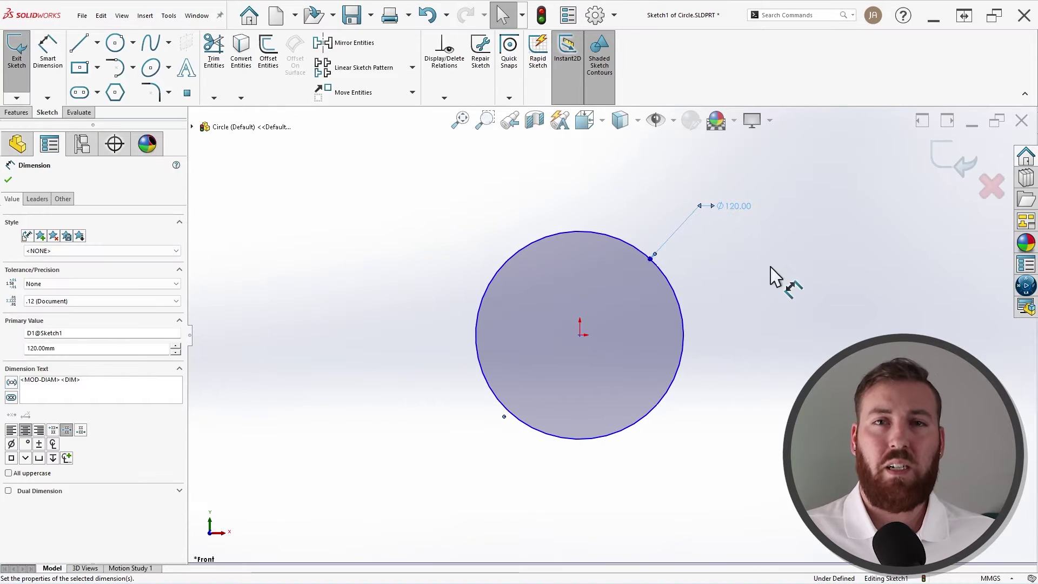
click(768, 288)
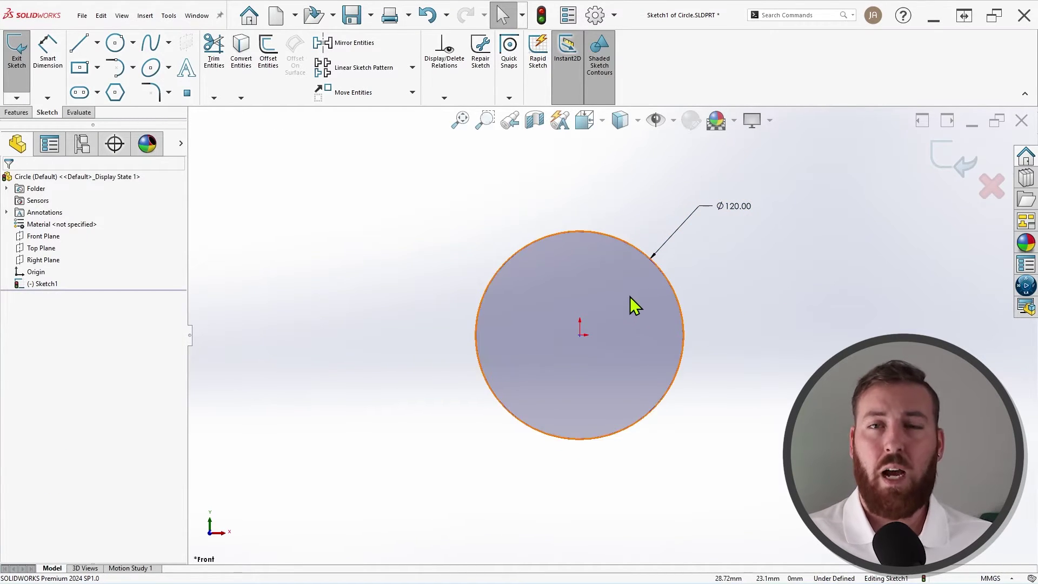
Drag the circle's centre off the origin and nudge the circle to check its freedom
scroll(630, 302, down, 2)
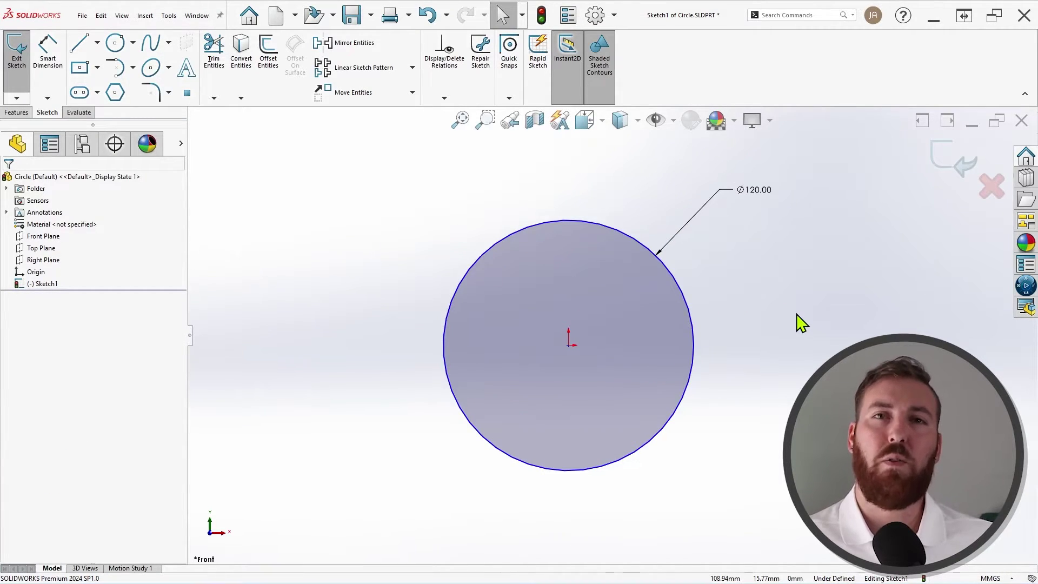
drag(570, 345, 636, 338)
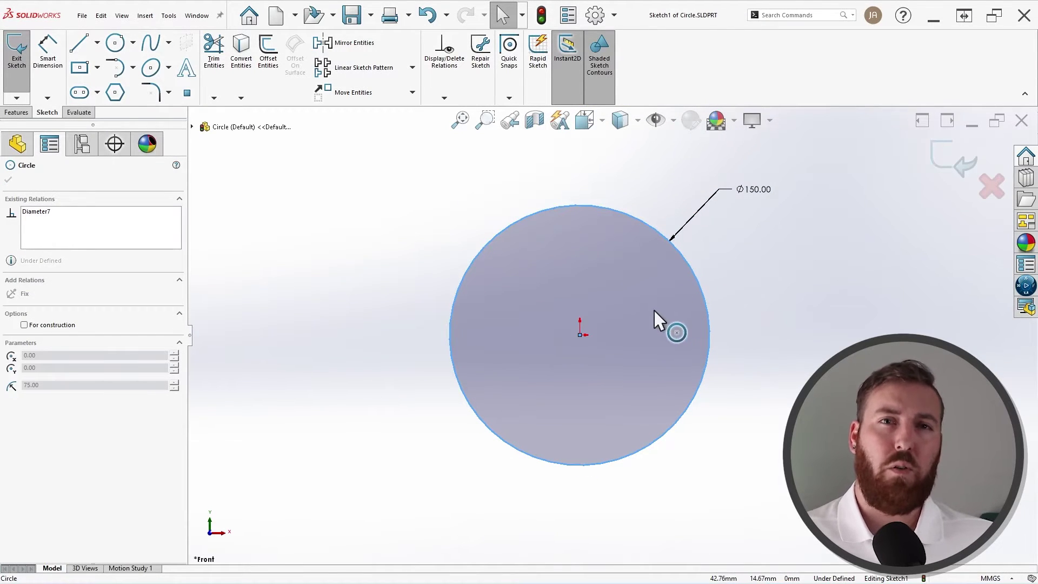
key(Escape)
click(707, 306)
mouse_move(707, 306)
mouse_down()
mouse_move(741, 290)
mouse_move(656, 319)
mouse_move(711, 296)
mouse_up()
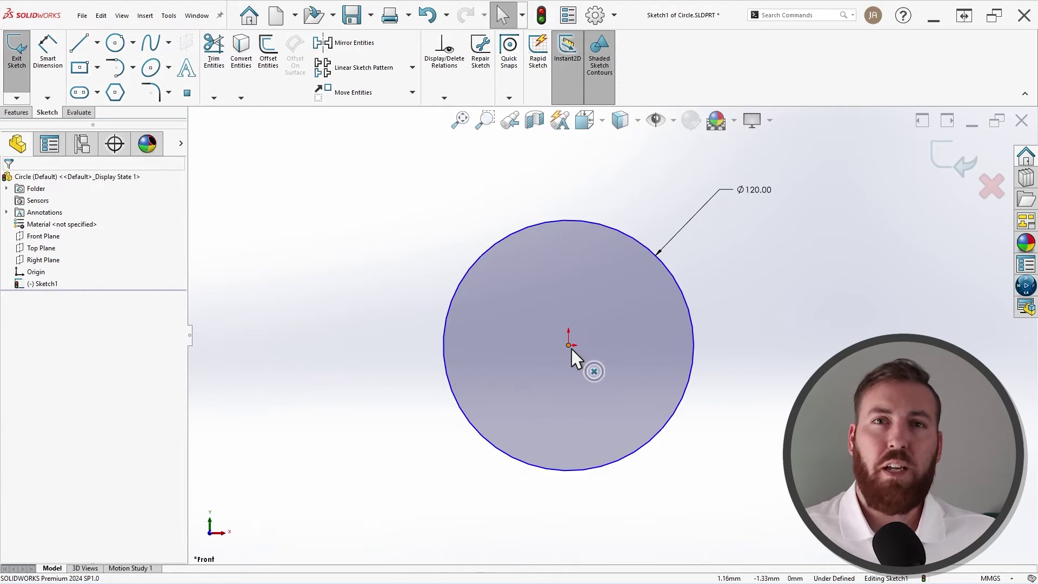
Drag the circle and its centre away from the origin, toggling contour shading off and on
drag(569, 345, 636, 339)
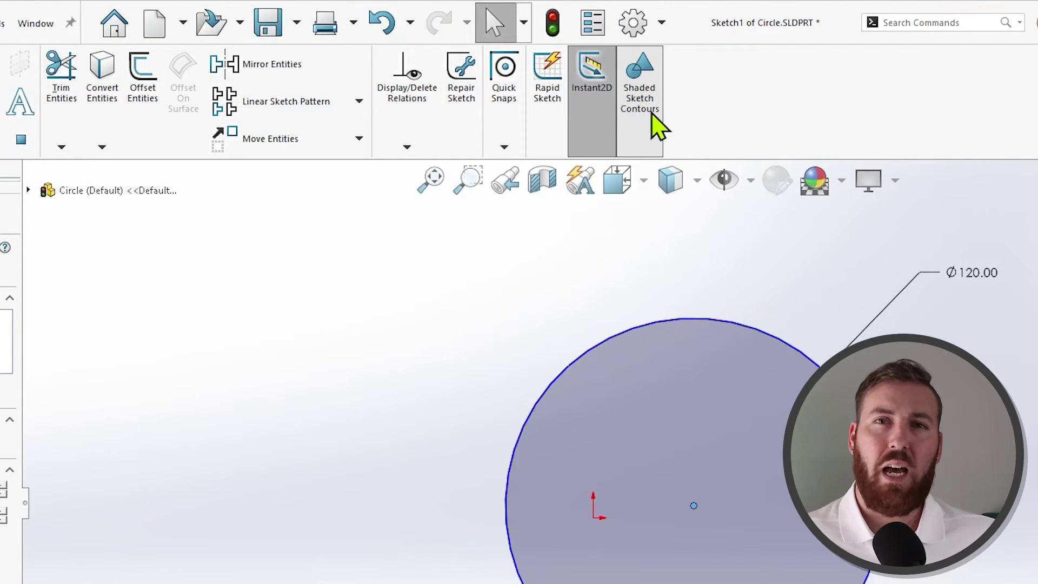
click(612, 84)
click(657, 127)
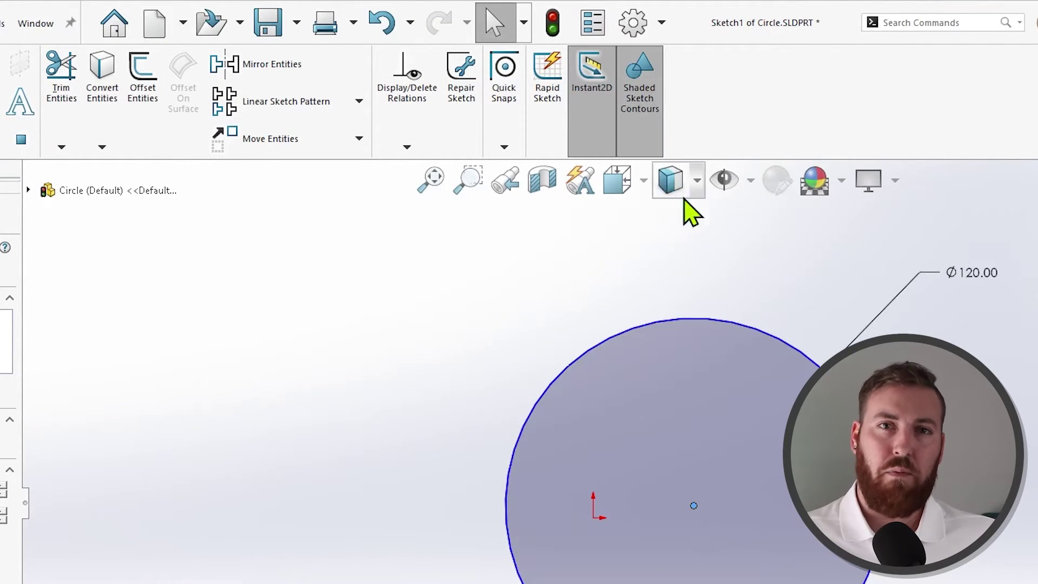
mouse_move(708, 303)
mouse_down()
mouse_move(602, 259)
mouse_move(614, 358)
mouse_move(668, 309)
mouse_move(667, 294)
mouse_up()
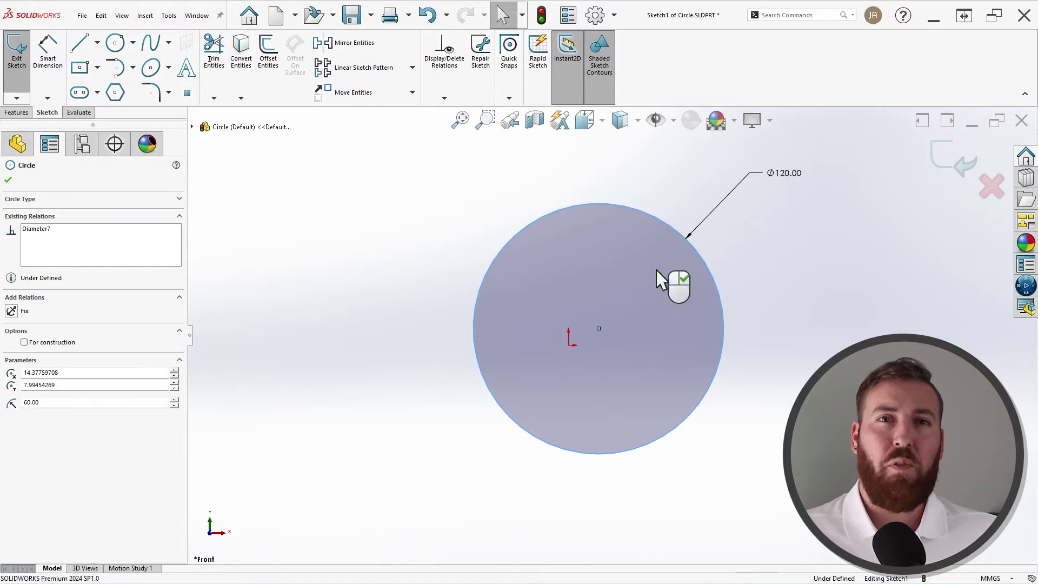
click(760, 349)
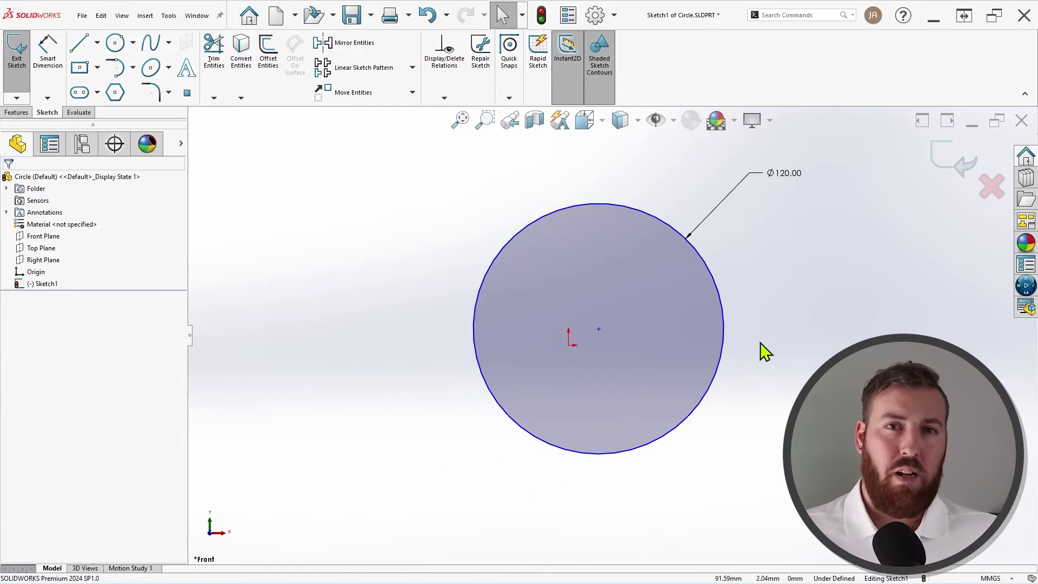
Relate the circle centre to the origin, then undo that relation and the Ø120 dimension
click(594, 327)
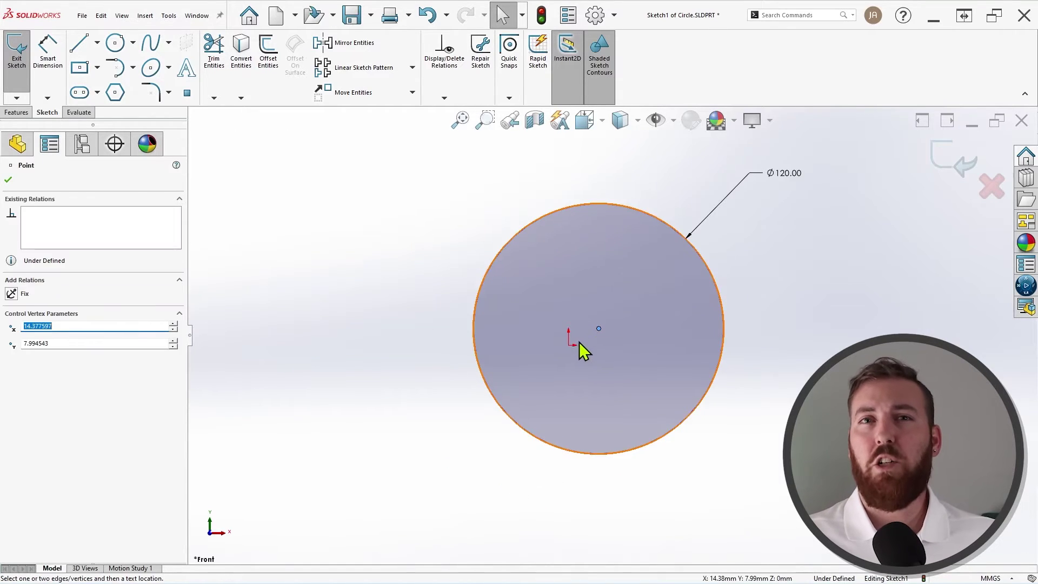
ctrl+click(569, 345)
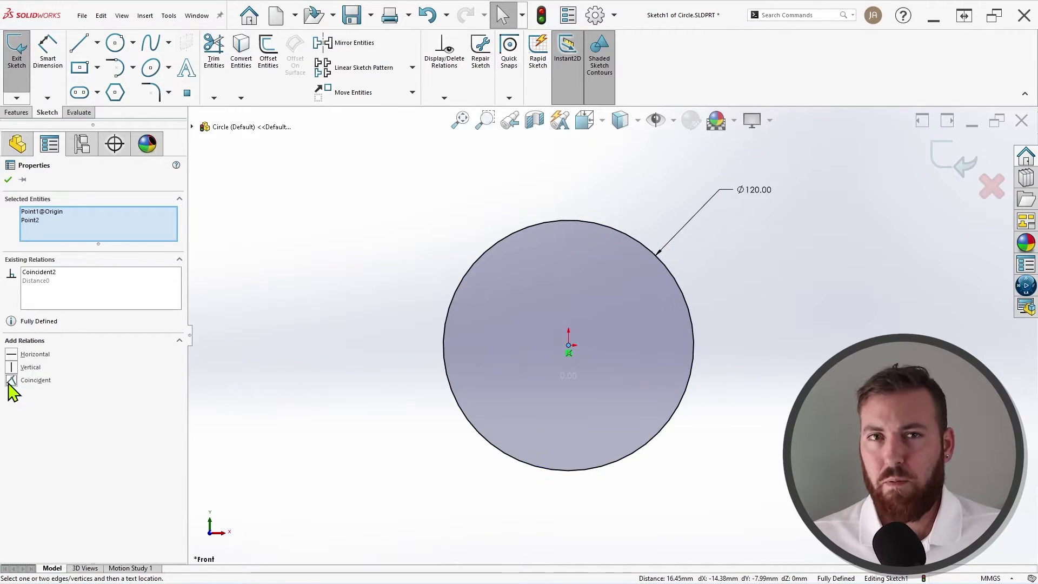
click(354, 326)
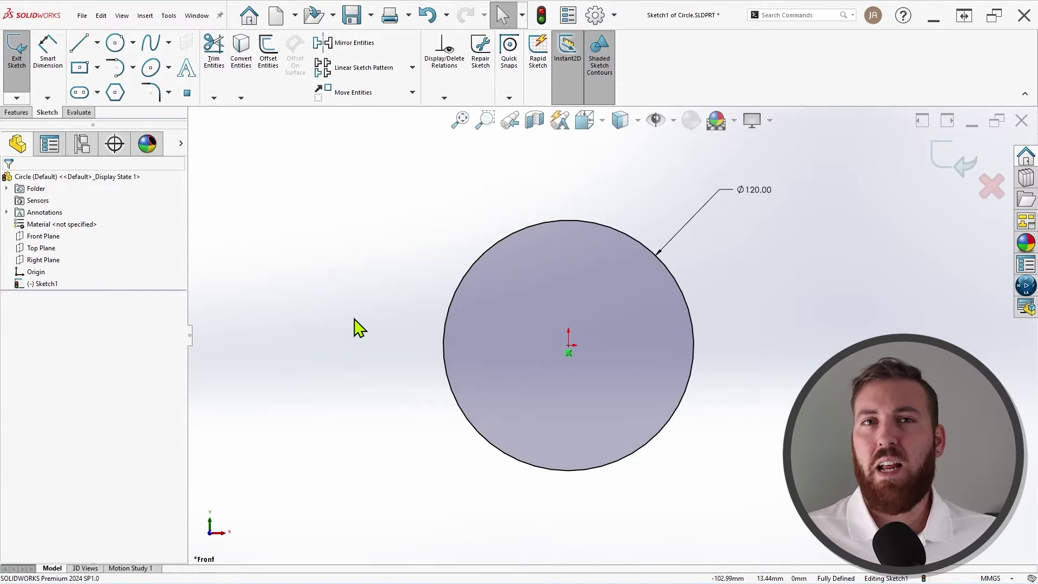
key(ctrl+z)
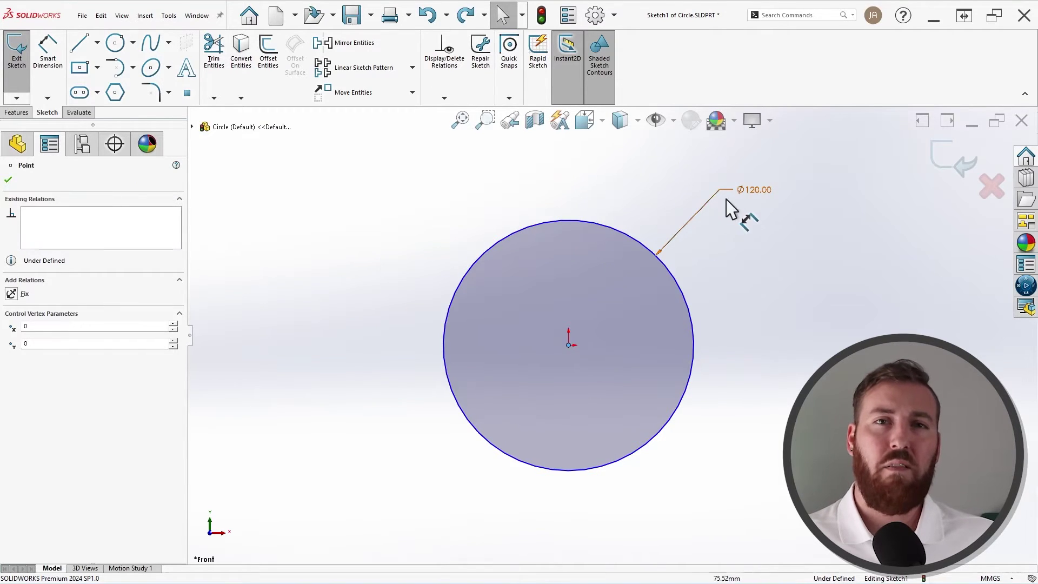
key(ctrl+z)
Resize the circle, make its centre coincident with the origin, and pick it for dimensioning
drag(650, 255, 679, 248)
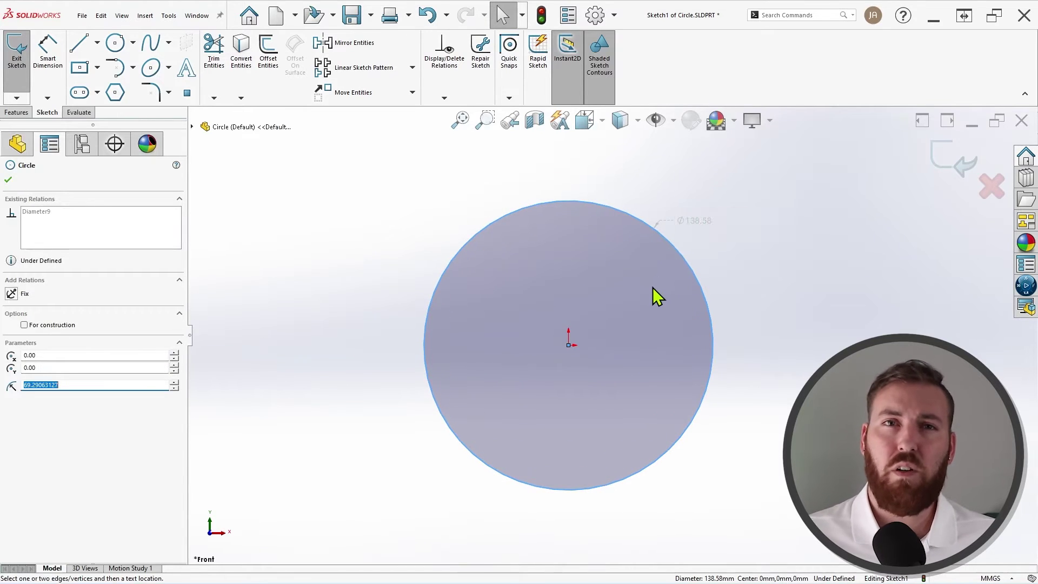
mouse_move(653, 294)
mouse_down()
mouse_move(625, 317)
mouse_move(658, 254)
mouse_move(642, 310)
mouse_up()
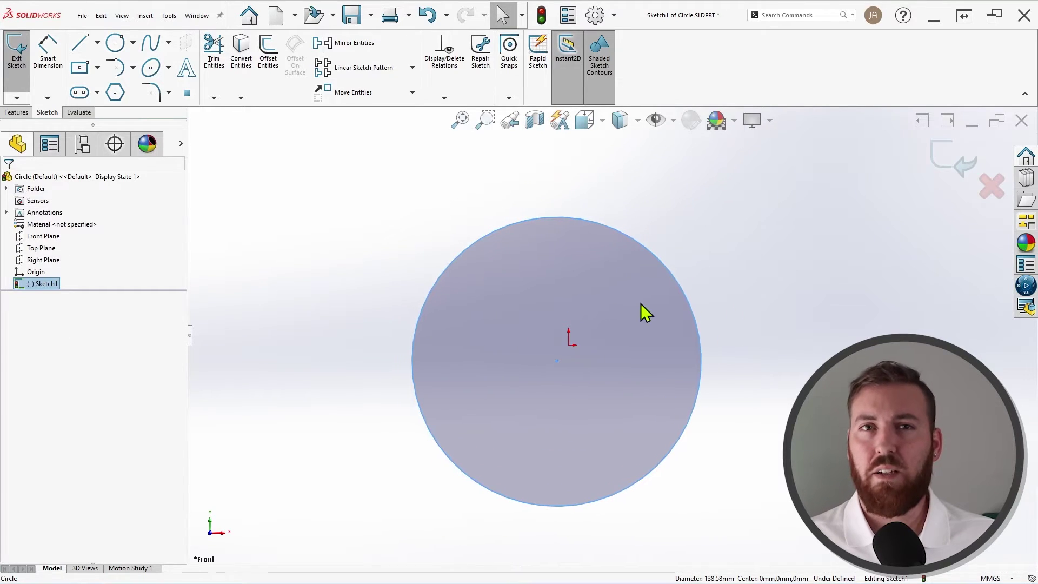
click(741, 359)
click(556, 361)
ctrl+click(568, 345)
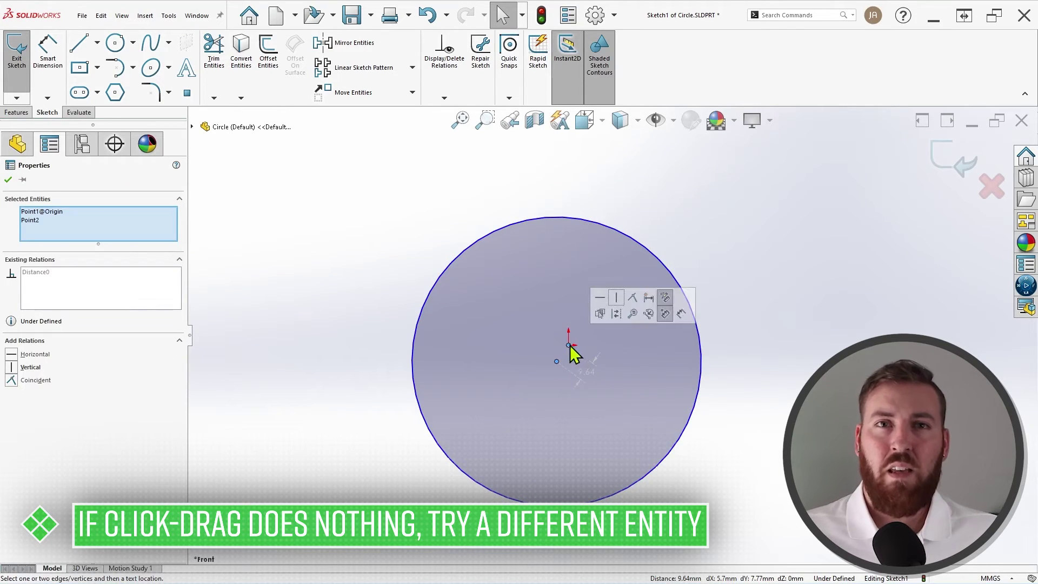
click(632, 297)
click(757, 327)
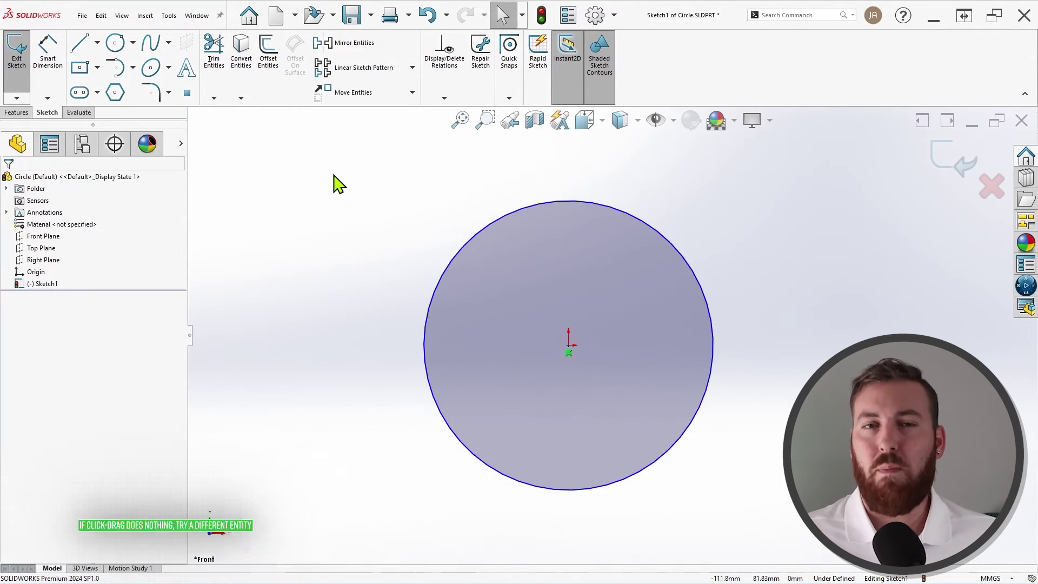
click(46, 64)
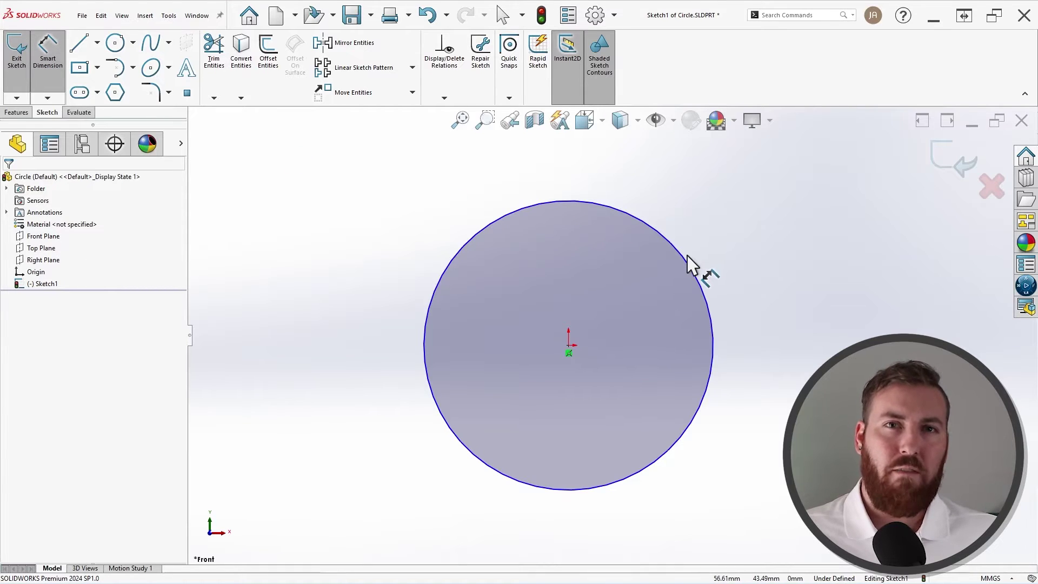
click(695, 270)
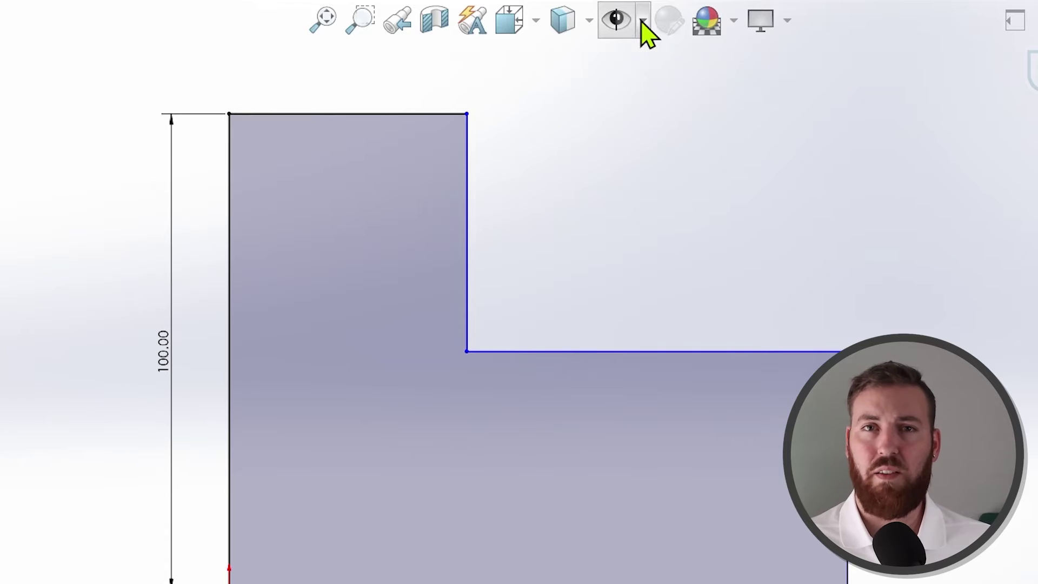
Turn on View Sketch Relations from the Hide/Show Items flyout
click(642, 22)
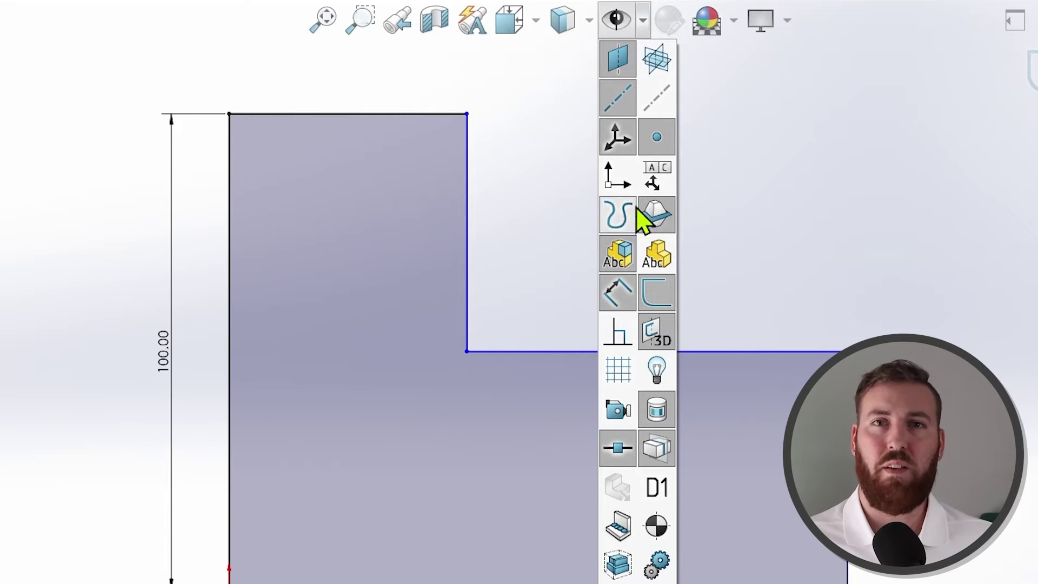
click(621, 336)
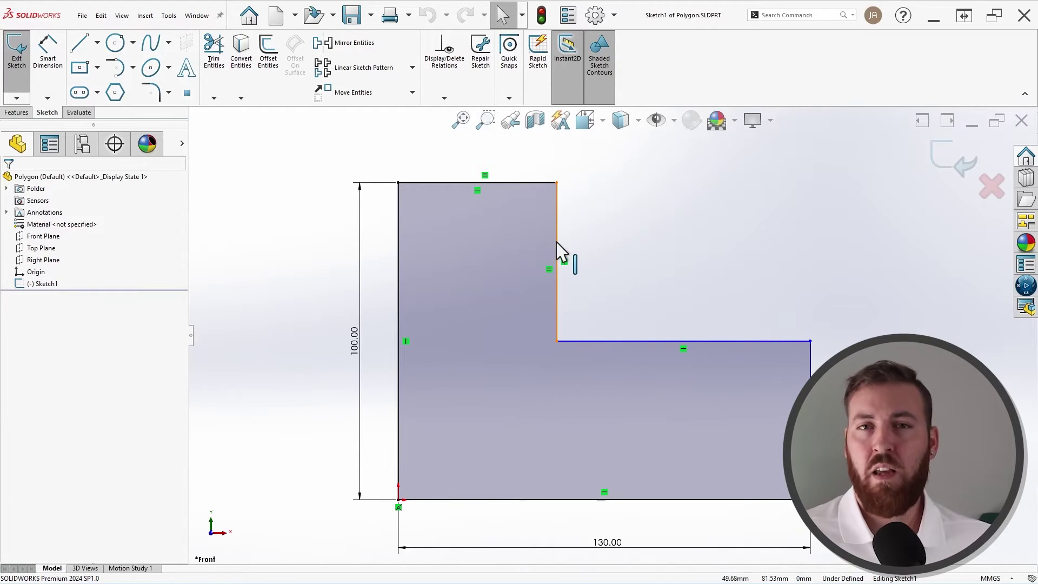
Drag the inner vertical edge and step corner points to test their freedom, undoing one corner move
mouse_move(560, 260)
mouse_down()
mouse_move(580, 251)
mouse_move(658, 277)
mouse_move(551, 261)
mouse_move(582, 281)
mouse_move(592, 272)
mouse_up()
click(699, 290)
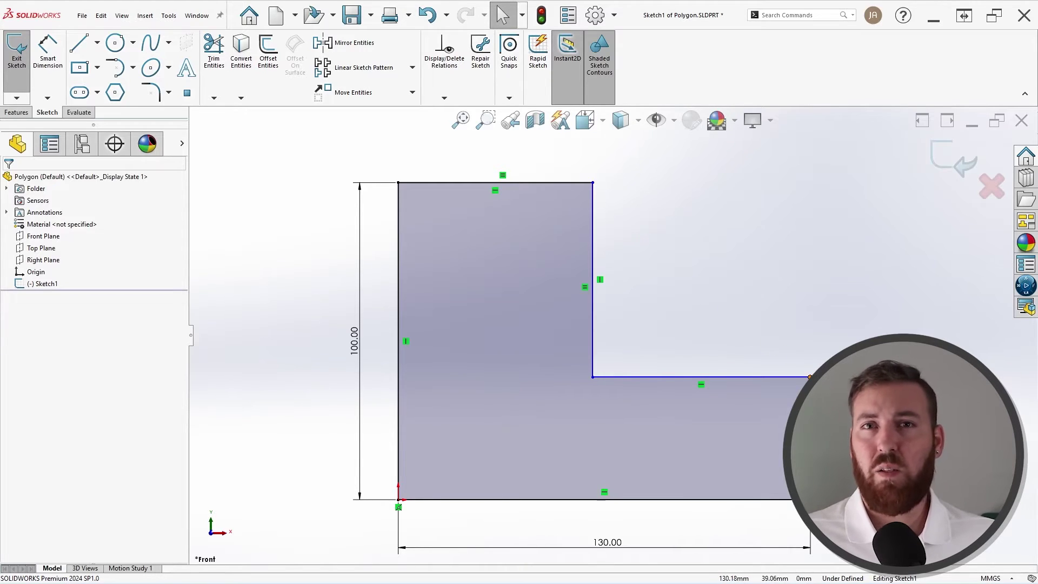
drag(810, 376, 810, 350)
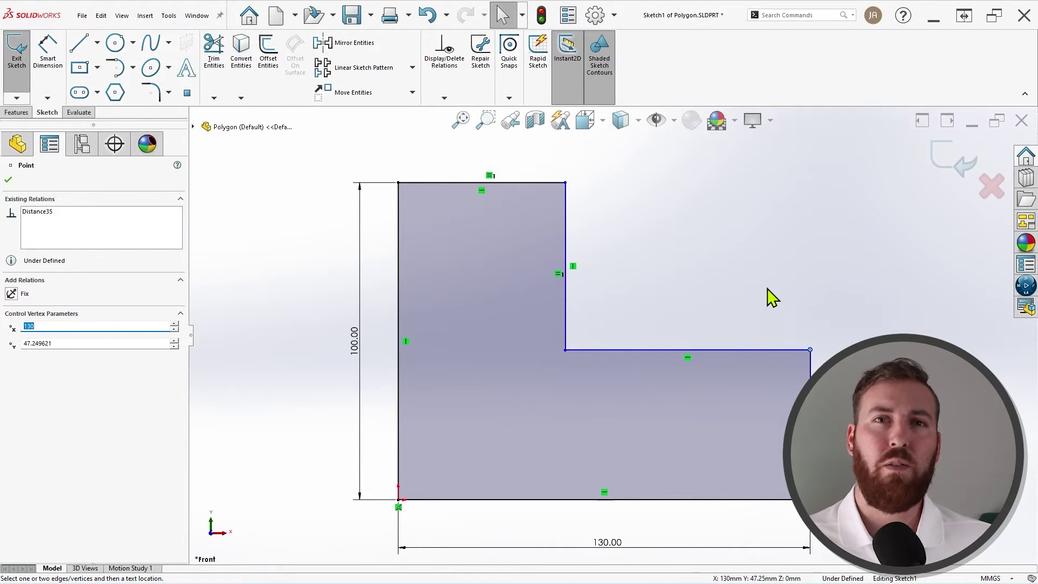
key(ctrl+z)
drag(558, 258, 600, 271)
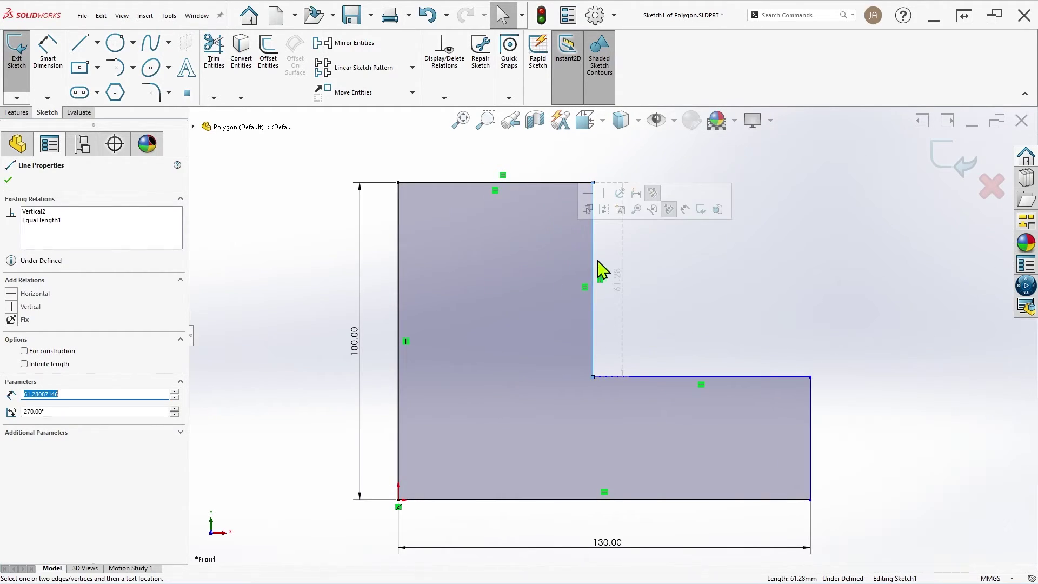
click(703, 292)
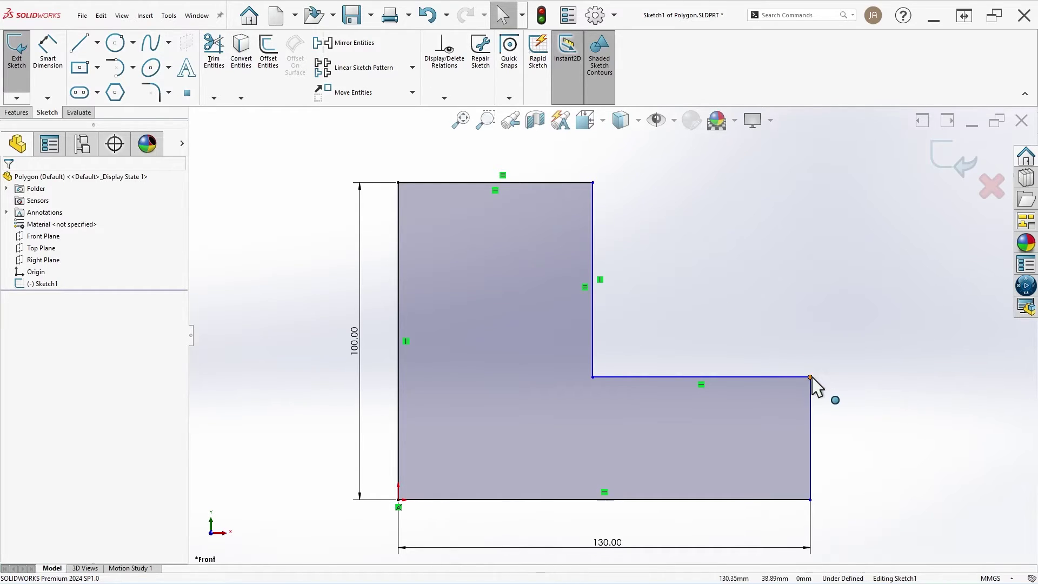
drag(810, 377, 821, 358)
click(770, 297)
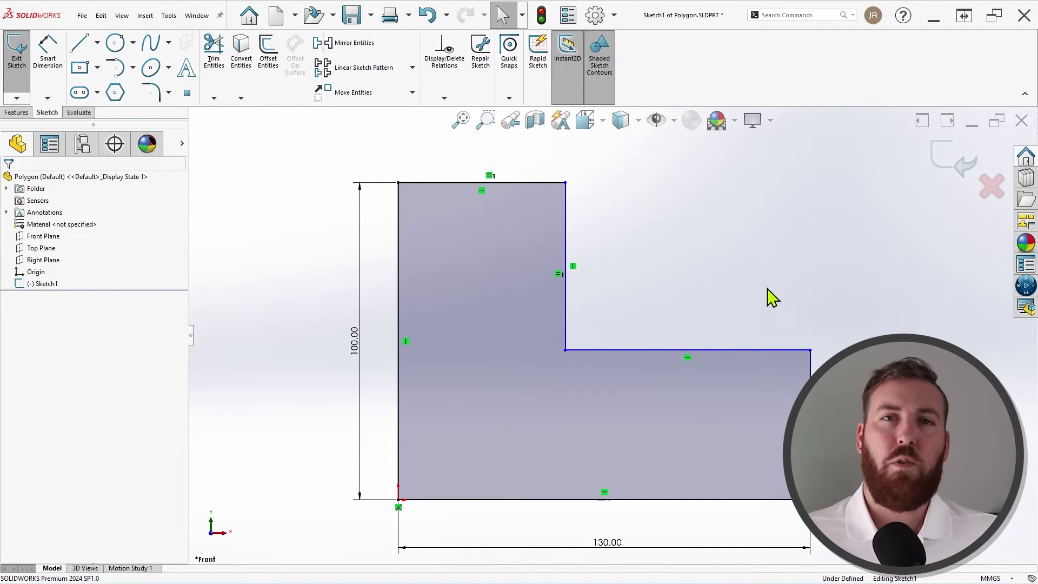
Give the horizontal step edge an 80 mm length and relocate the 130.00 dimension above the profile
click(57, 64)
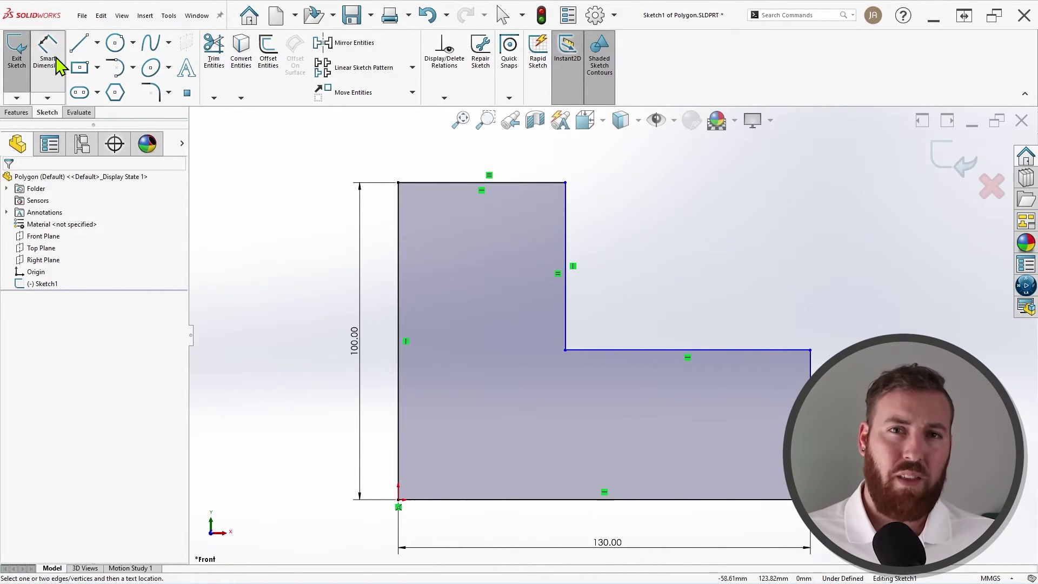
click(695, 350)
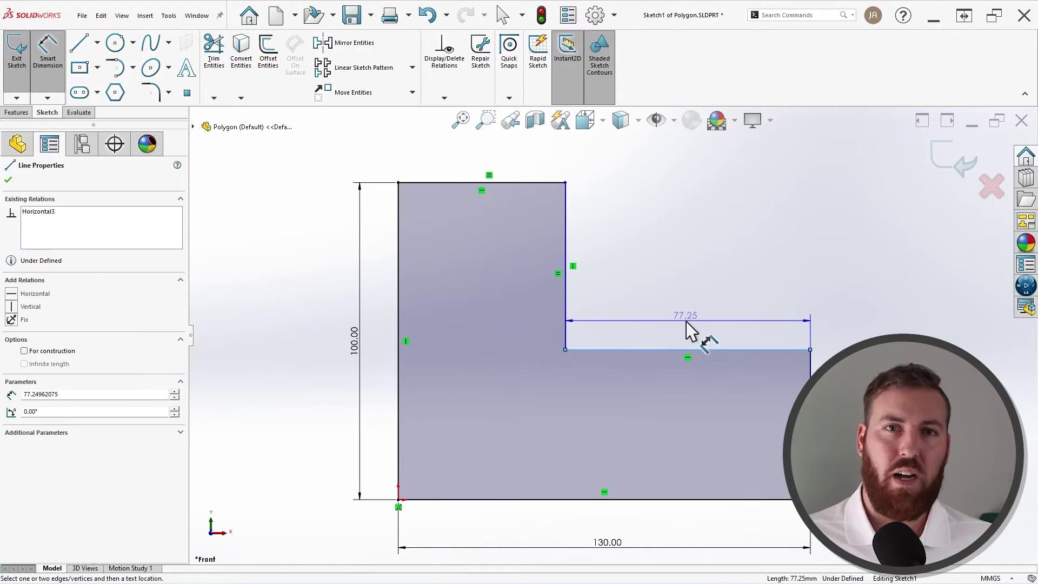
click(687, 327)
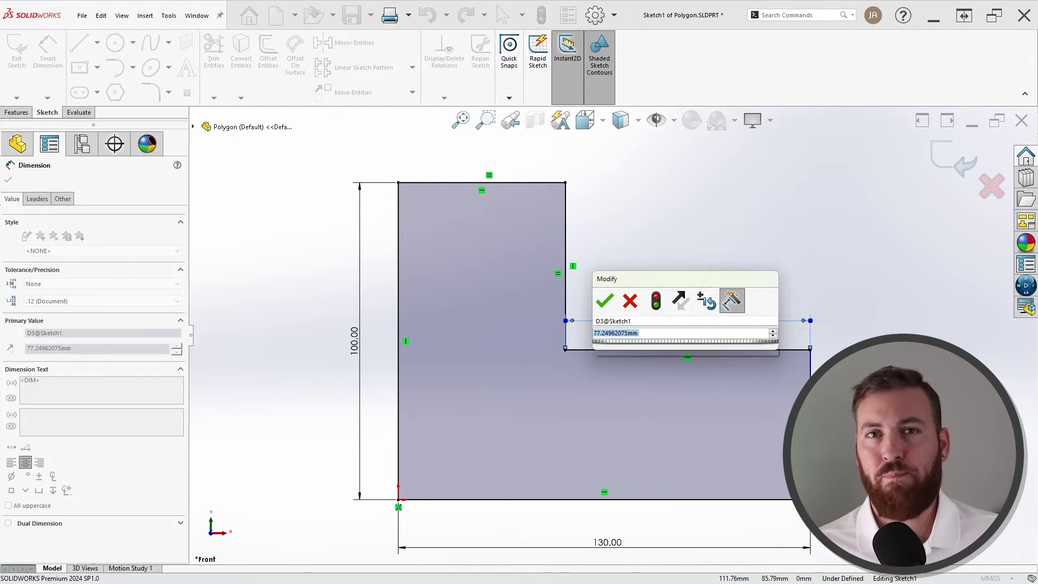
text(80)
key(Return)
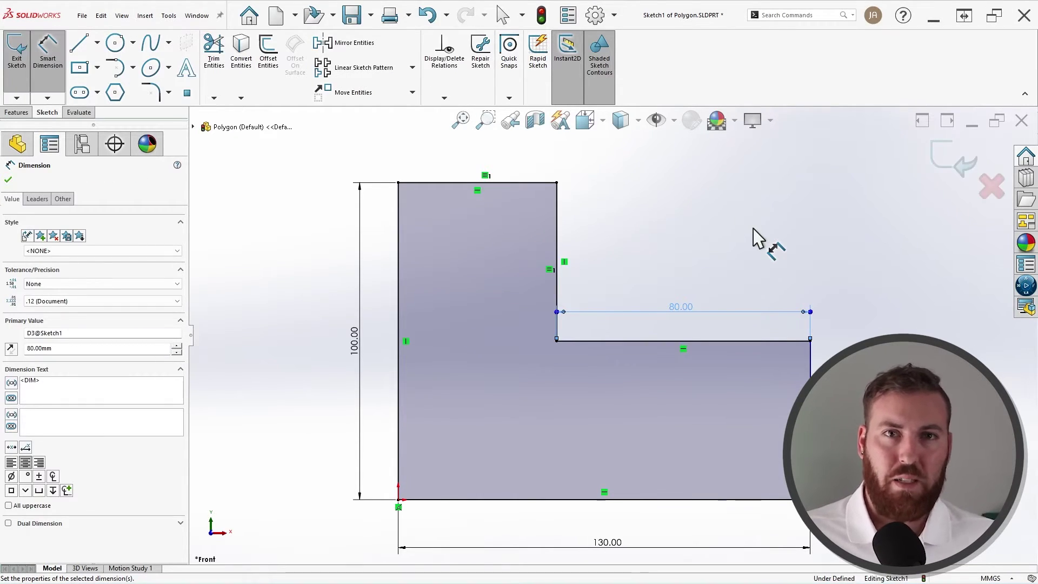
key(Escape)
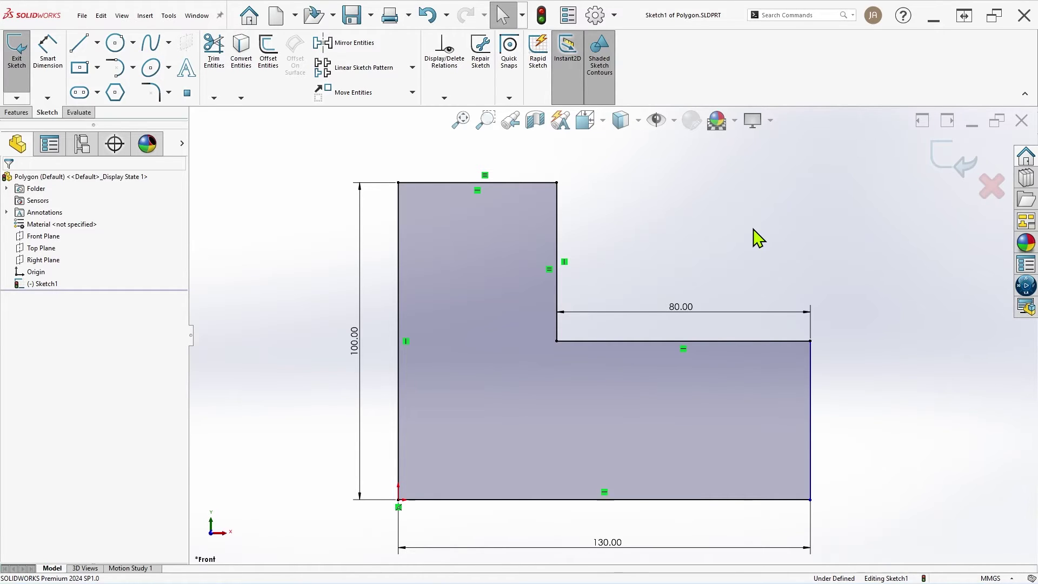
drag(625, 553, 616, 155)
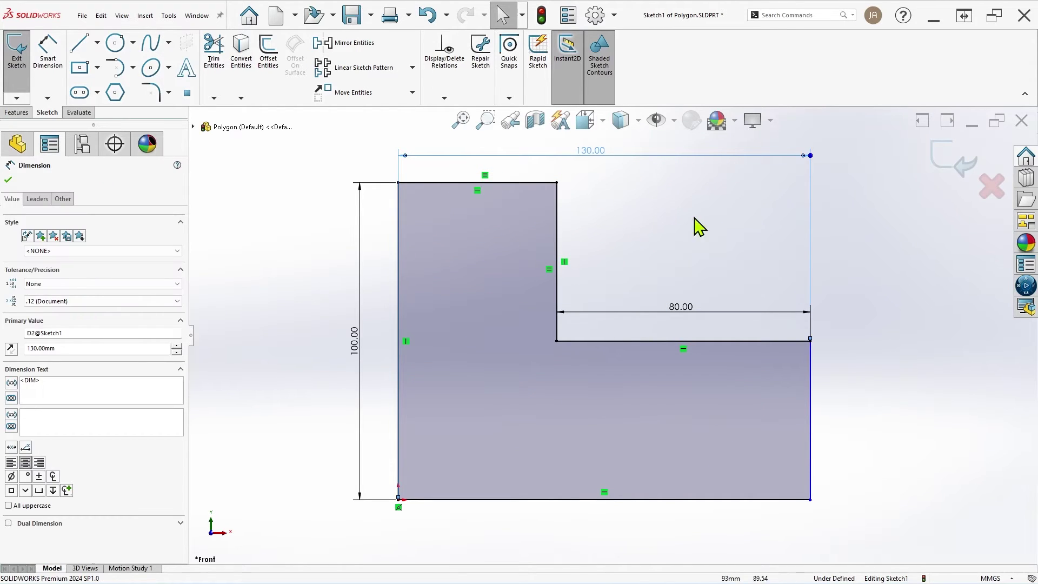
click(718, 241)
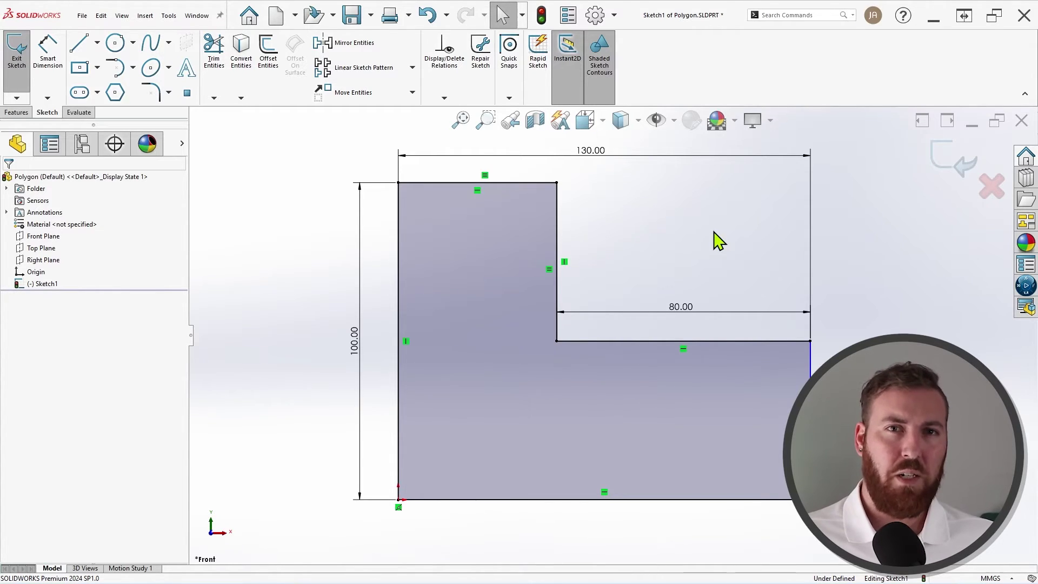
click(457, 76)
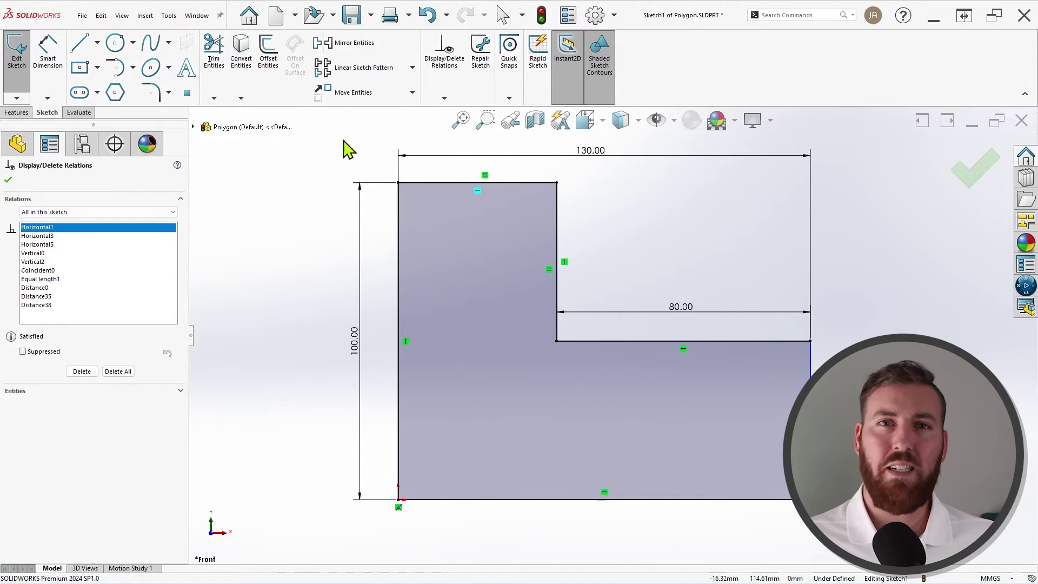
click(37, 296)
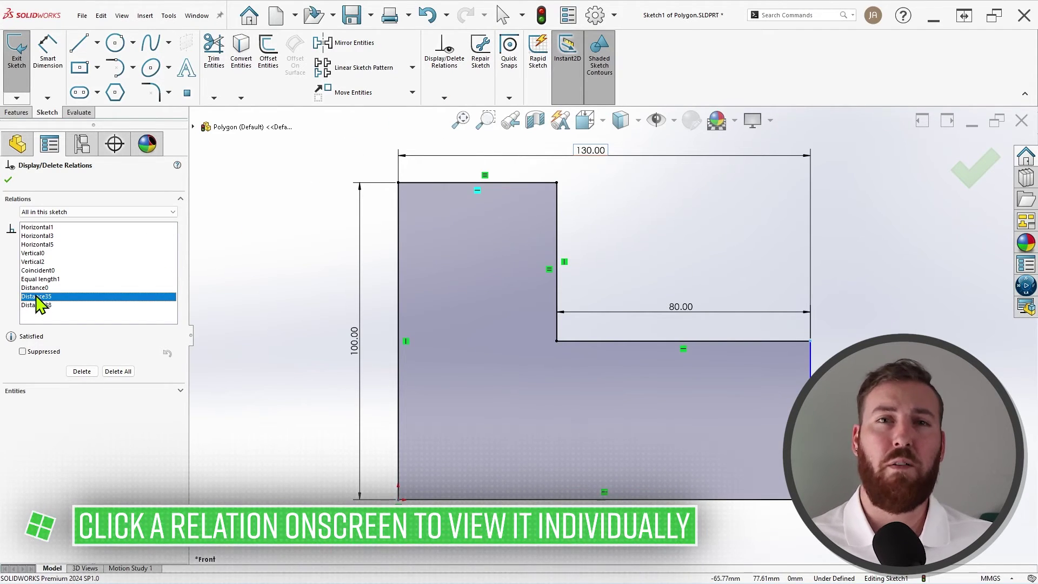
click(181, 390)
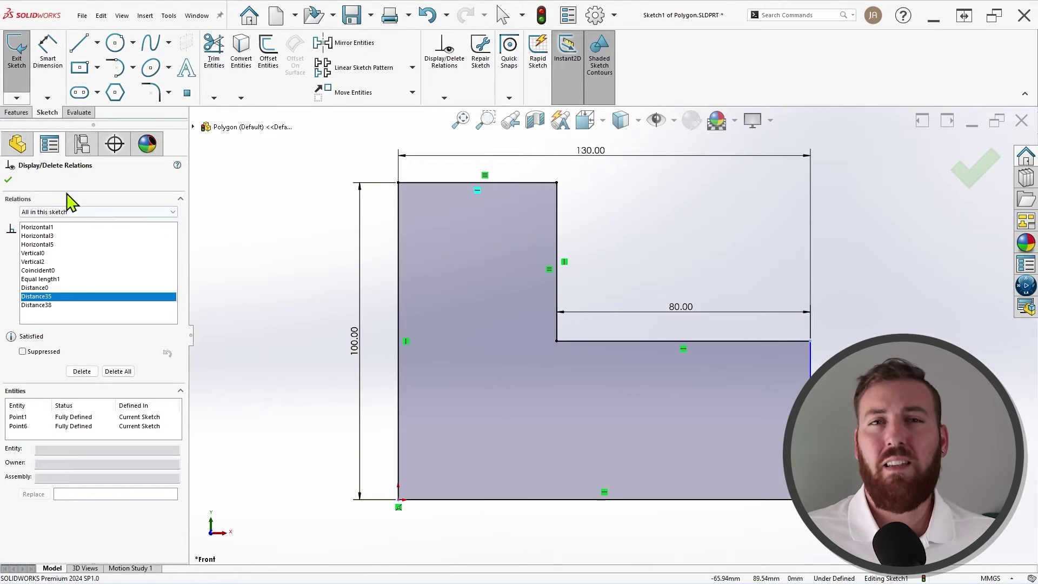
click(8, 181)
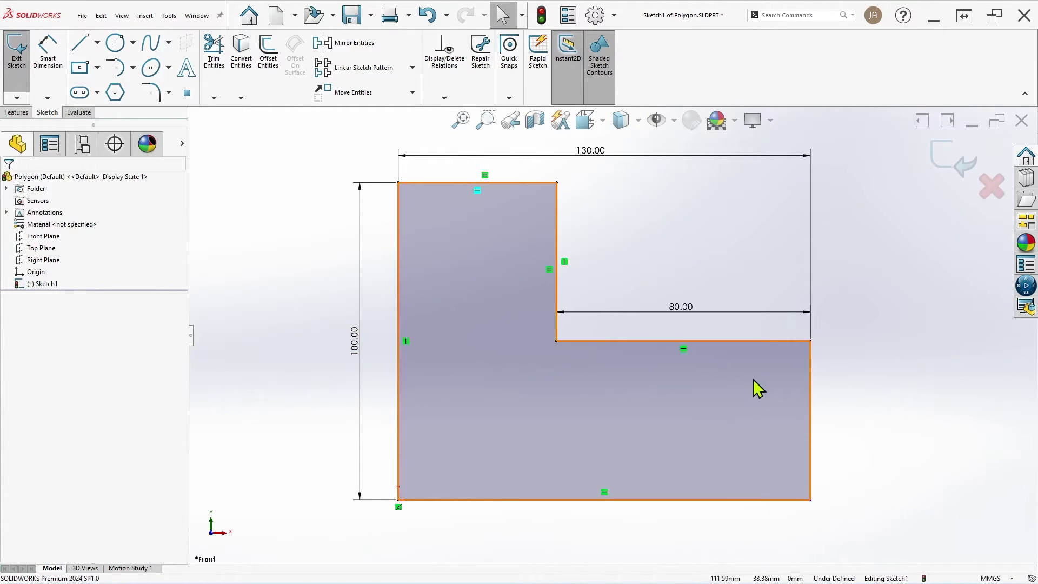
Add a vertical relation to the right-hand edge, then undo it
click(811, 385)
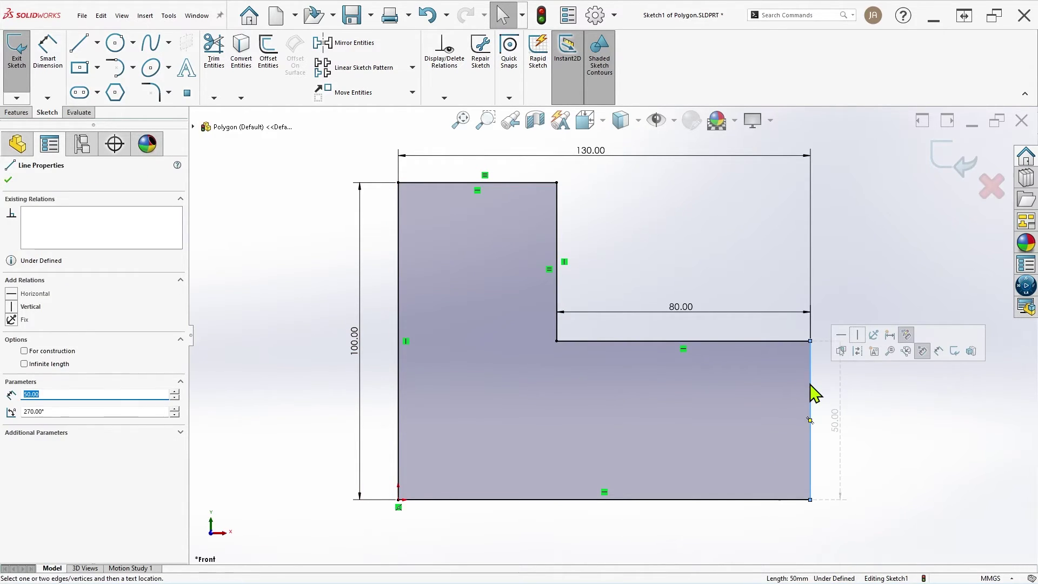
click(27, 306)
click(8, 180)
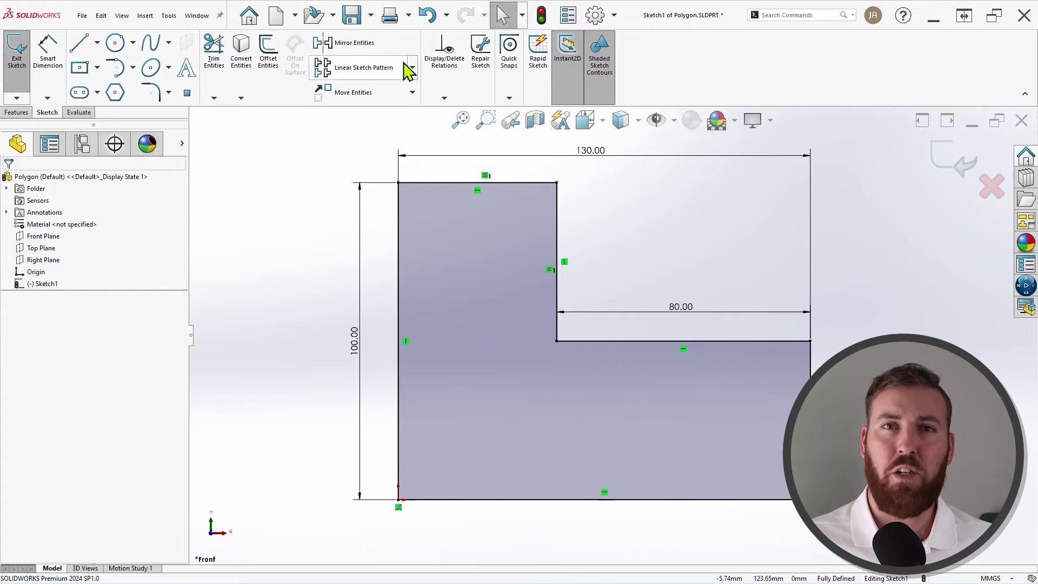
click(426, 21)
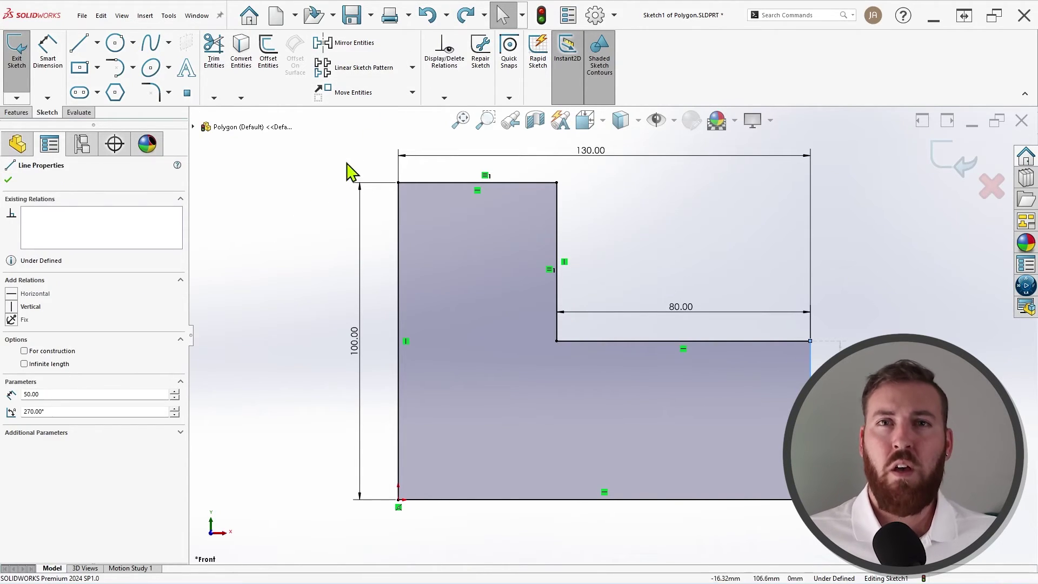
click(306, 215)
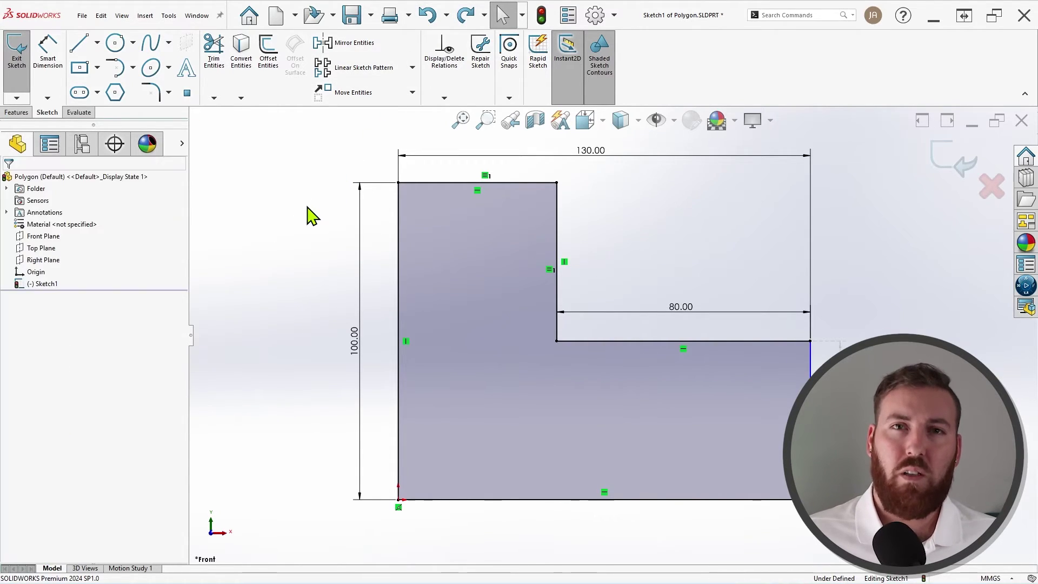
Replace the 130.00 width dimension with a new 130 mm edge-to-edge width placed above the profile
click(415, 159)
key(Delete)
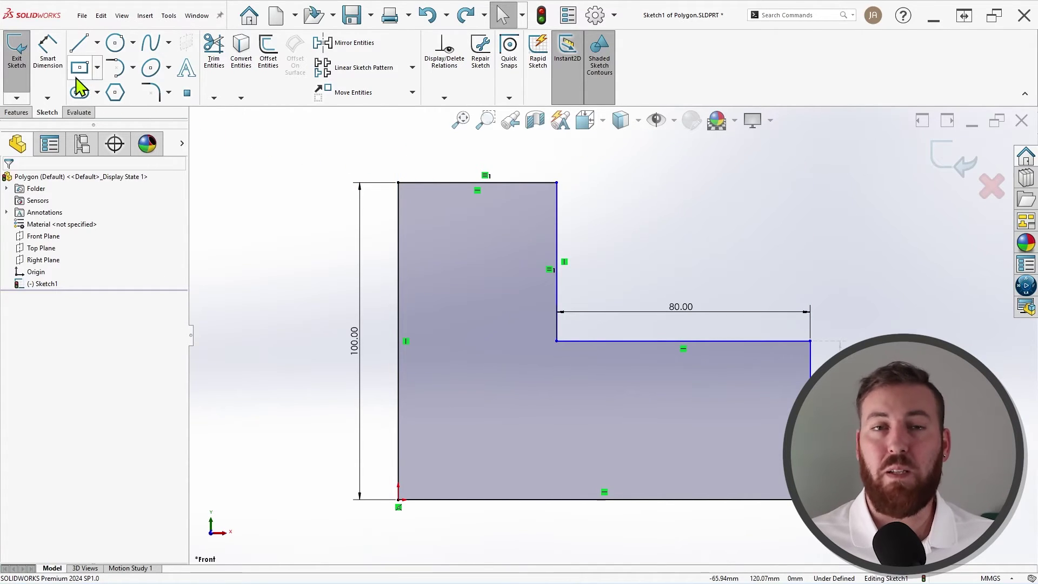
click(48, 48)
click(400, 375)
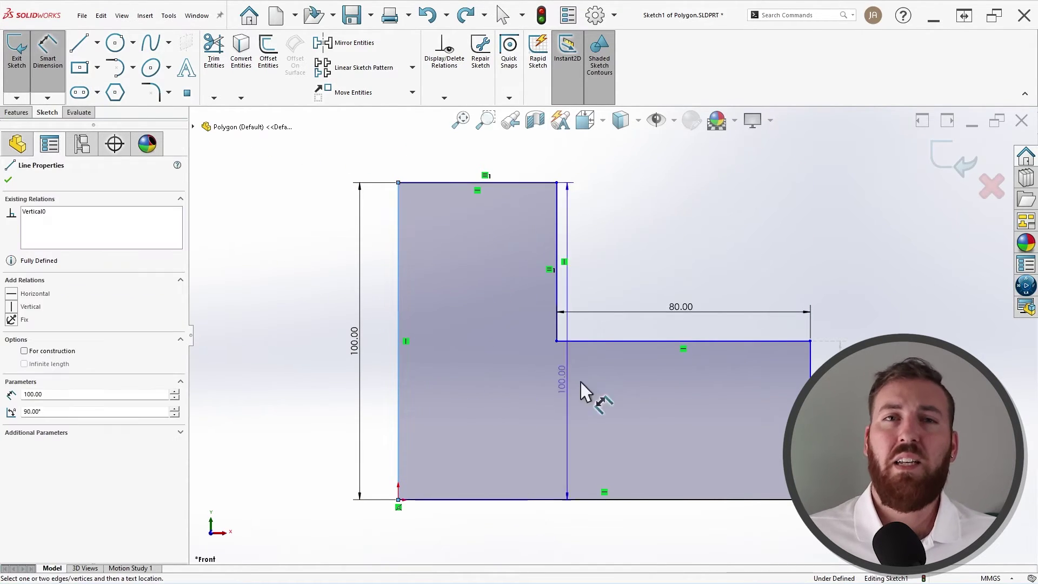
click(809, 370)
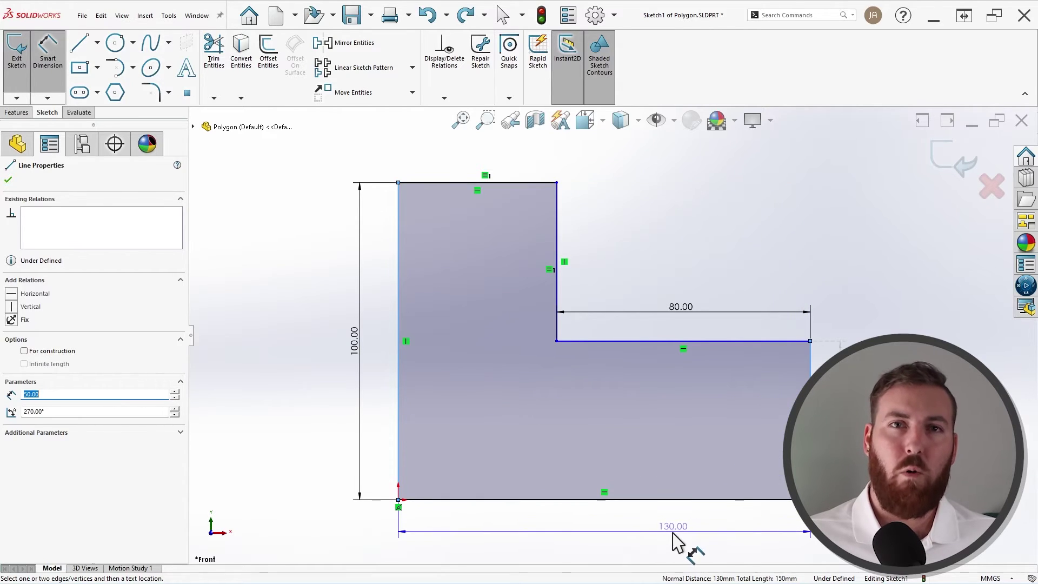
click(619, 538)
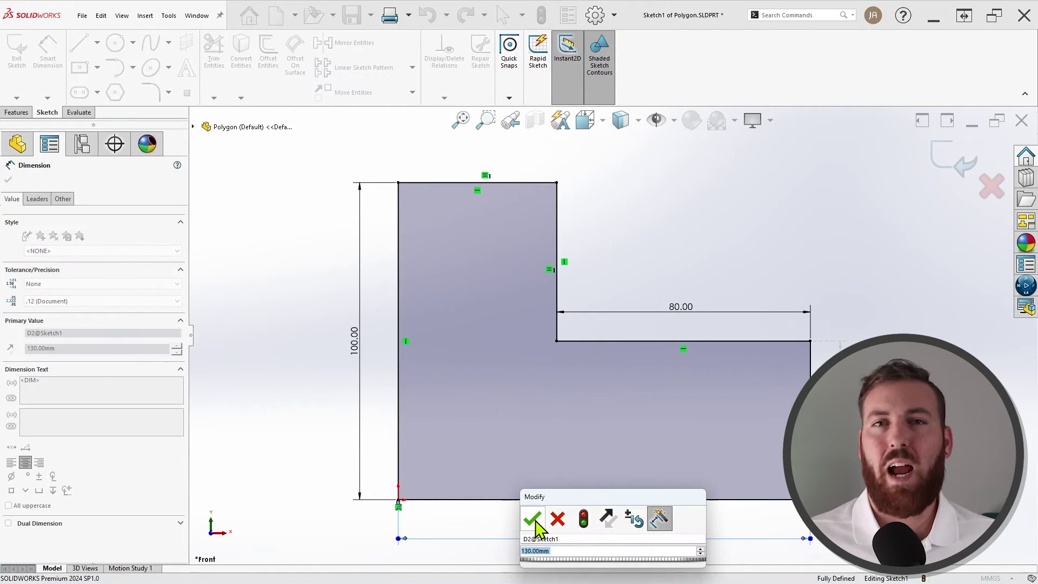
click(533, 520)
key(Escape)
key(Escape)
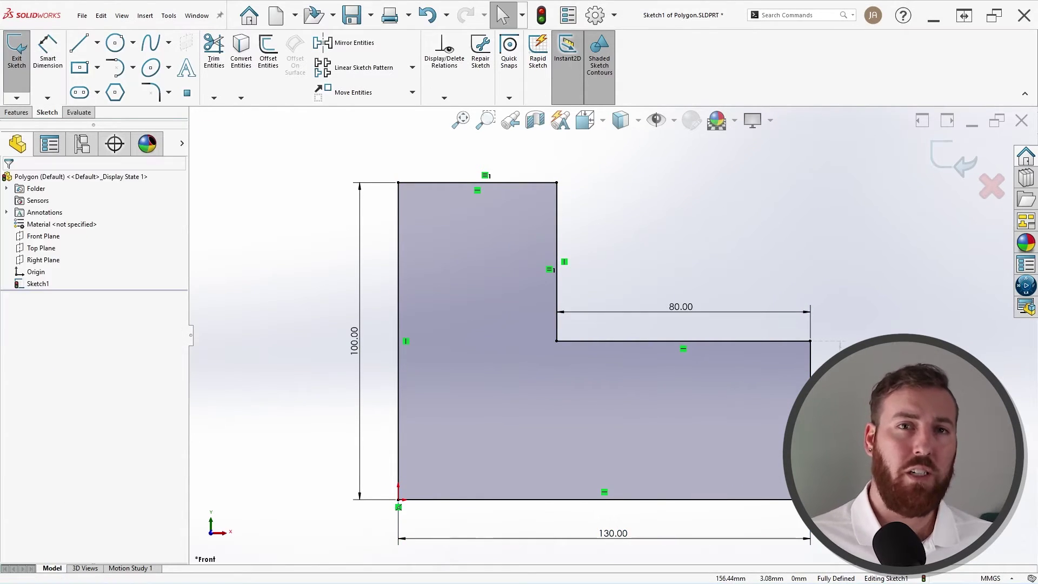
drag(621, 546, 601, 159)
key(Escape)
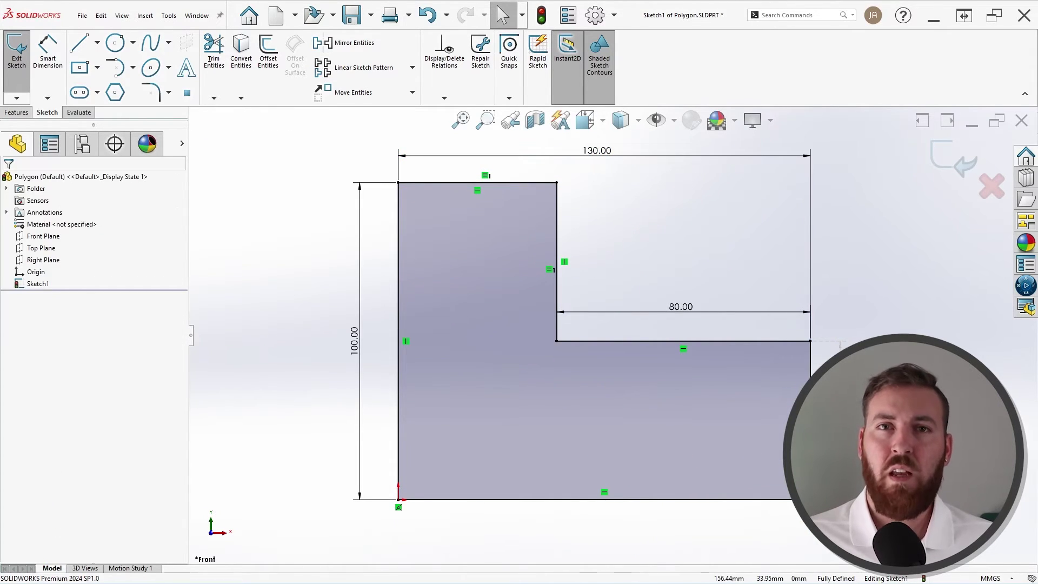
Change the step width from 80 to 60 and the overall width from 130 to 110
double_click(679, 307)
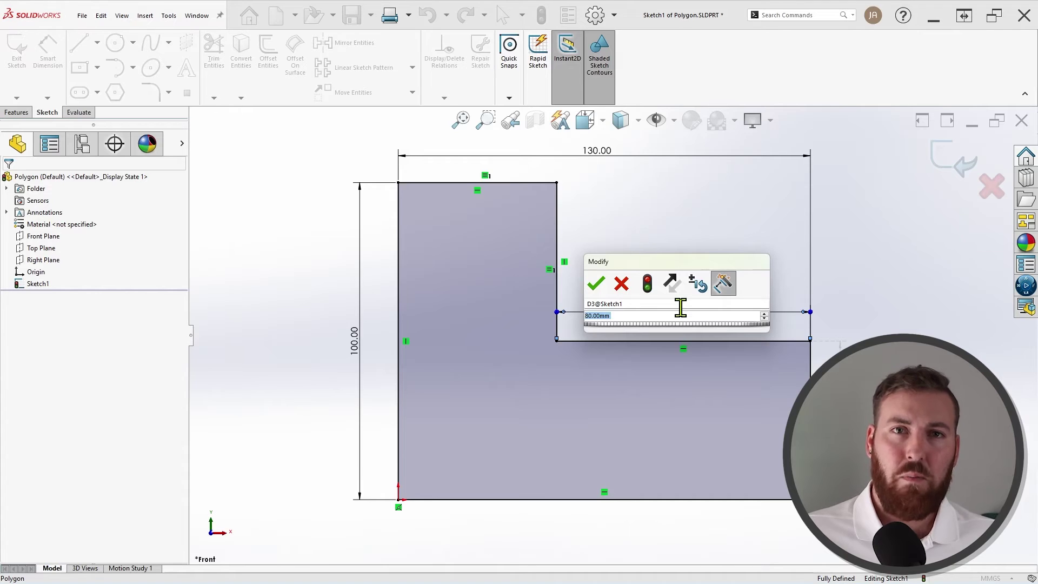
text(60)
key(Return)
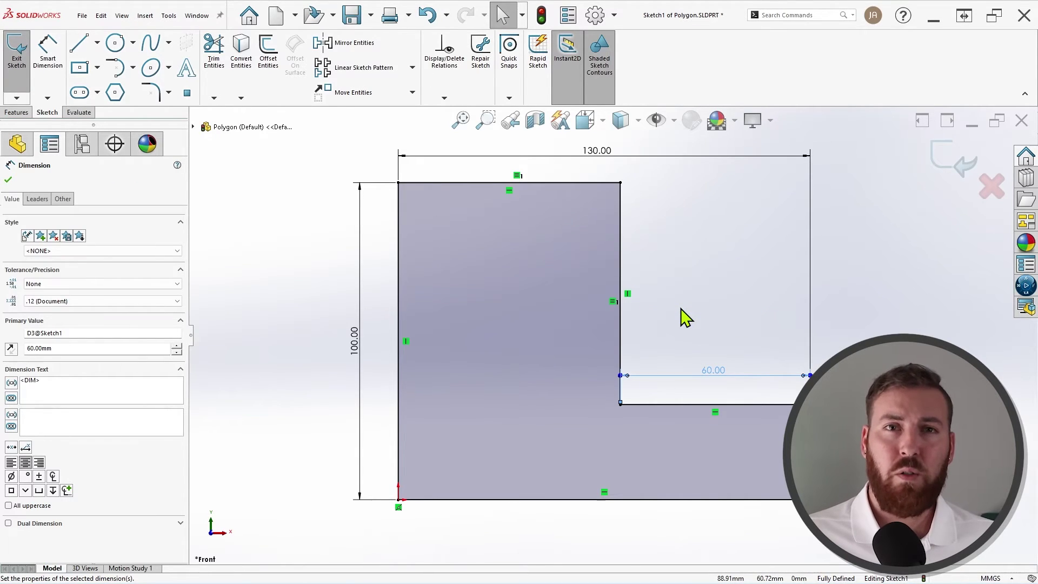
double_click(605, 157)
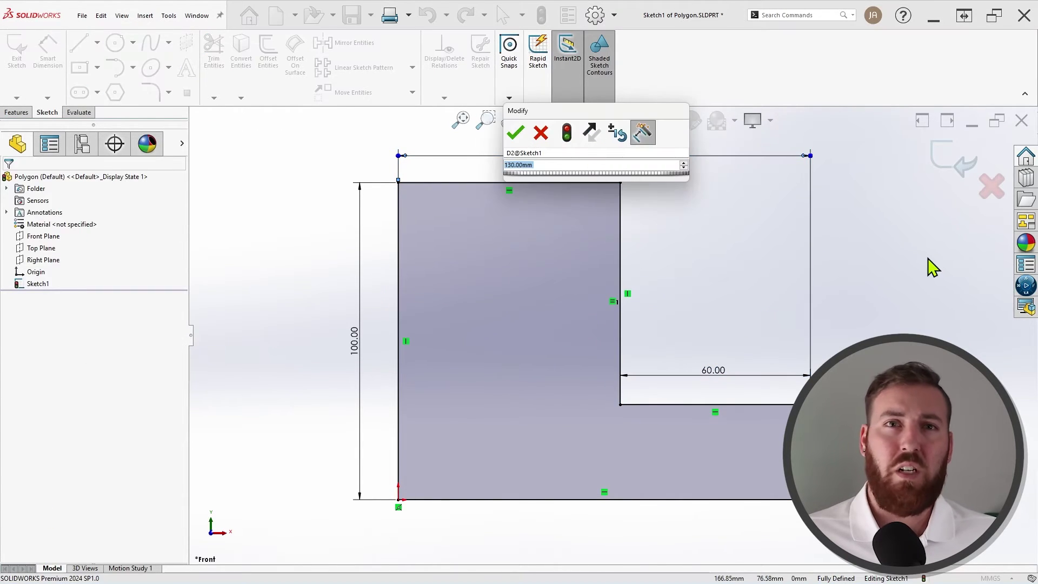
text(110)
key(Return)
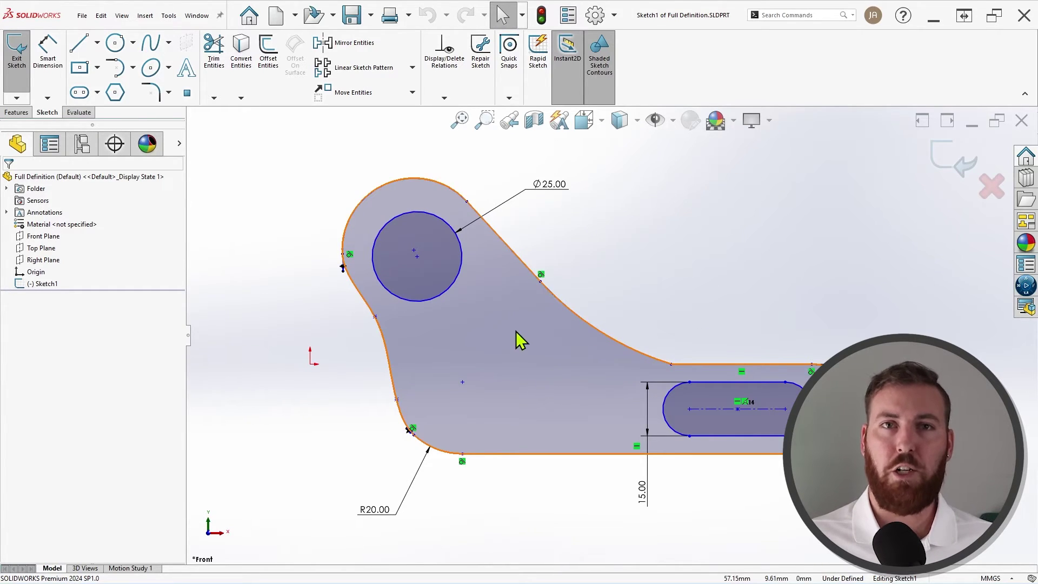
Drag the outline, the Ø25 circle and the slot to show they move freely
drag(516, 332, 423, 442)
mouse_move(438, 261)
mouse_down()
mouse_move(417, 312)
mouse_move(369, 373)
mouse_move(350, 378)
mouse_up()
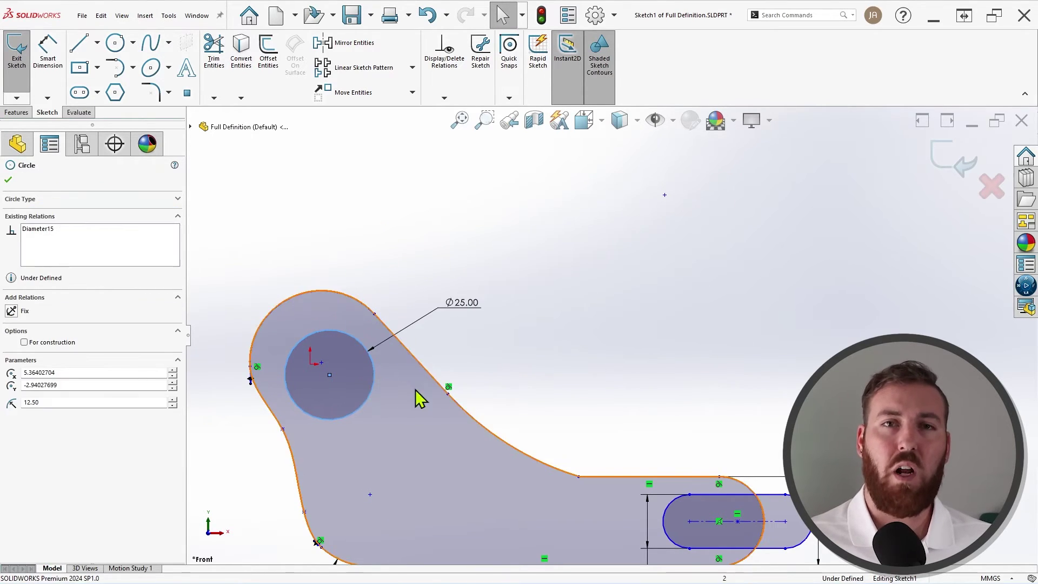
mouse_move(762, 470)
ctrl+middle_down()
mouse_move(774, 408)
mouse_move(870, 334)
ctrl+middle_up()
mouse_move(811, 412)
mouse_down()
mouse_move(745, 408)
mouse_move(709, 389)
mouse_move(736, 417)
mouse_move(744, 410)
mouse_move(727, 417)
mouse_up()
click(749, 315)
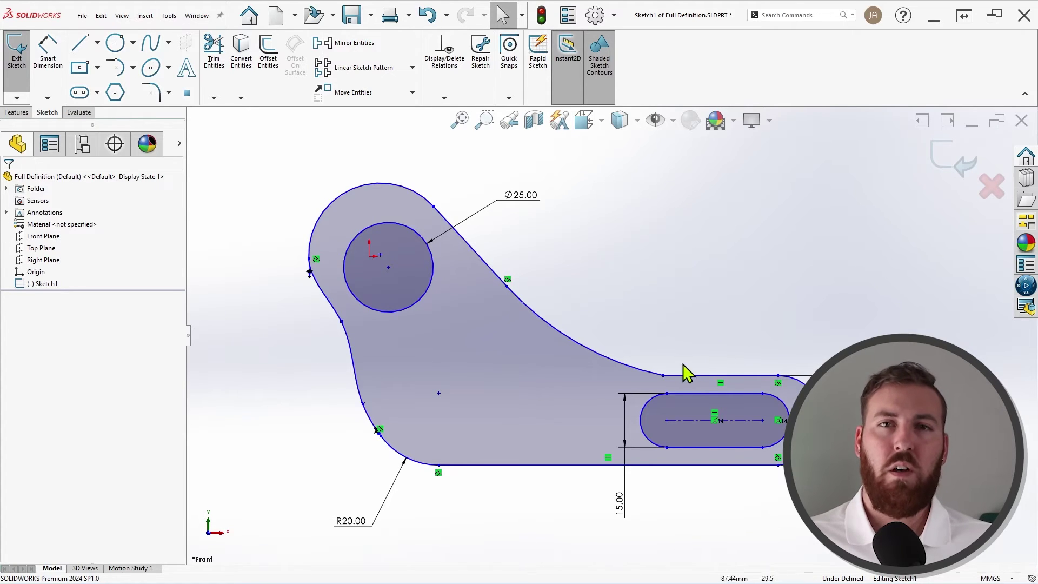
Pull the spline endpoint far across the sketch, then undo the distorting drags
mouse_move(663, 376)
mouse_down()
mouse_move(540, 368)
mouse_move(267, 313)
mouse_move(165, 277)
mouse_up()
ctrl+middle_drag(412, 347, 507, 408)
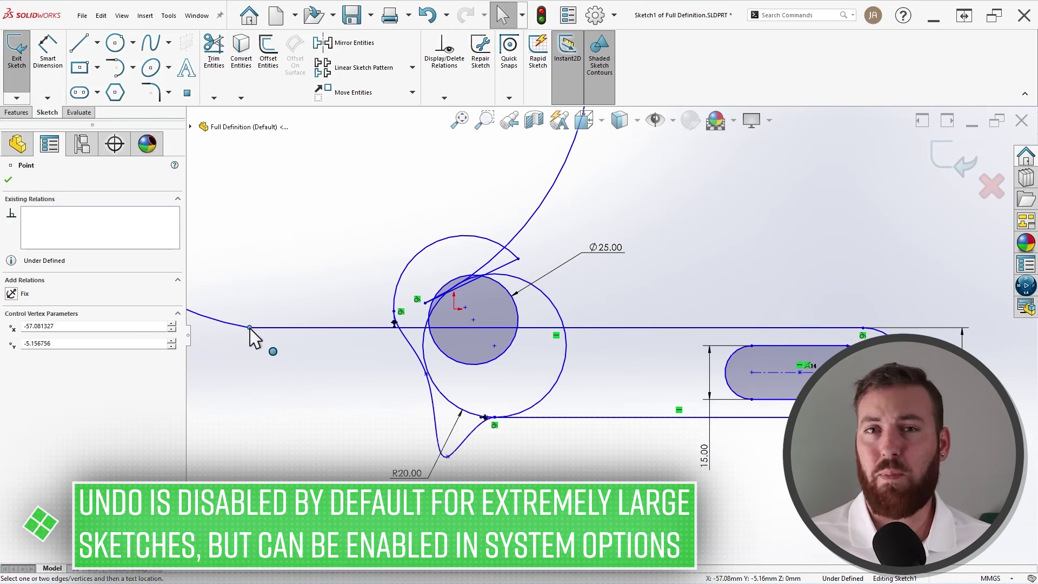
drag(249, 327, 985, 334)
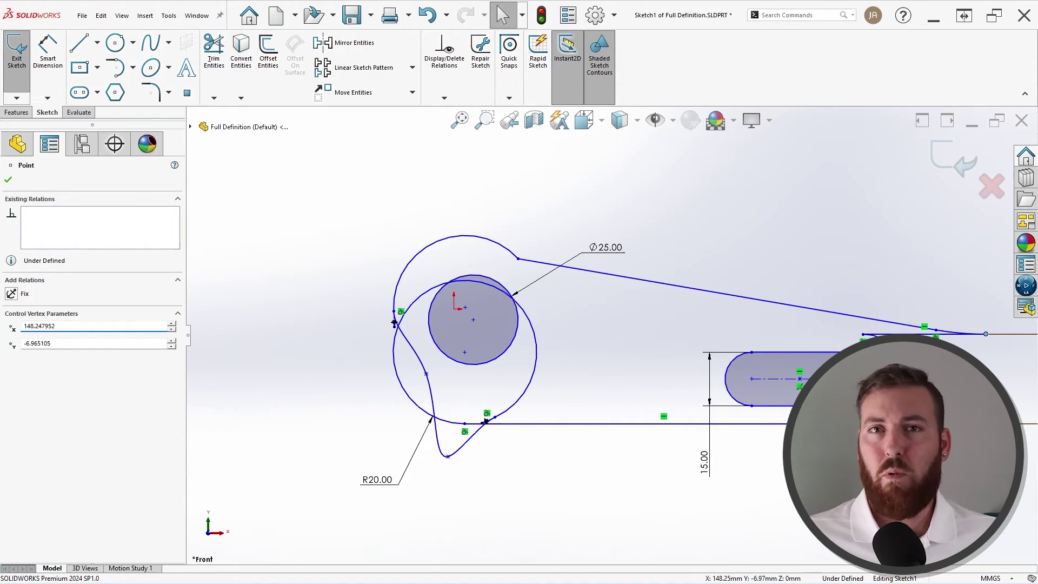
key(Escape)
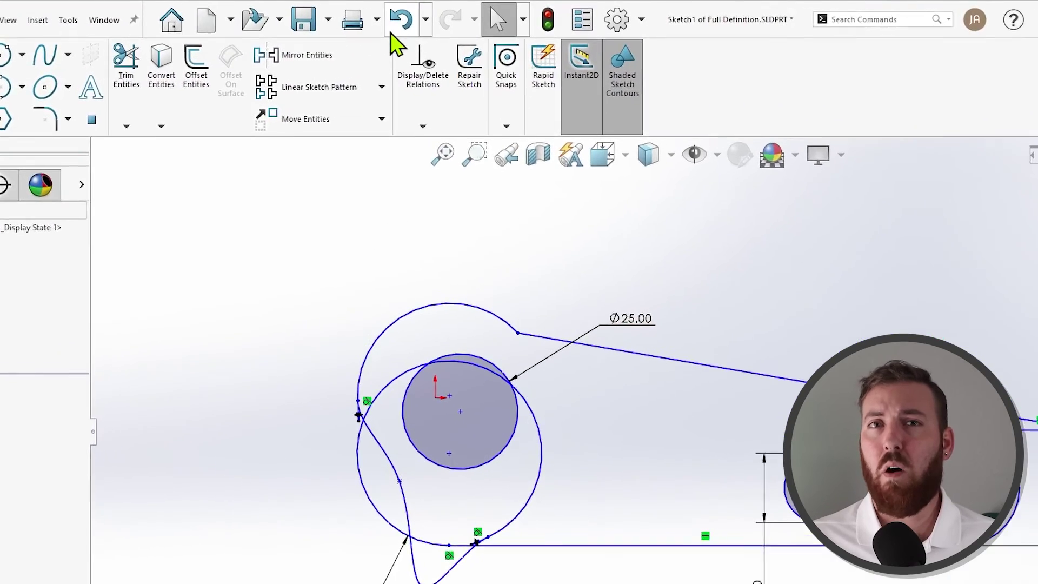
click(420, 25)
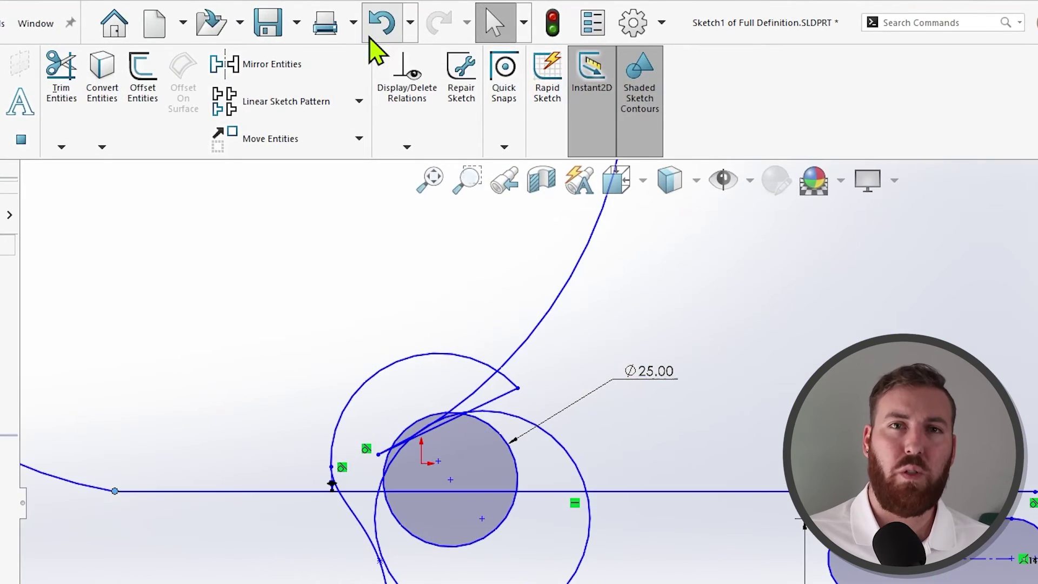
Restore the bracket outline and make the Ø25 hole centre coincident with the origin
click(370, 39)
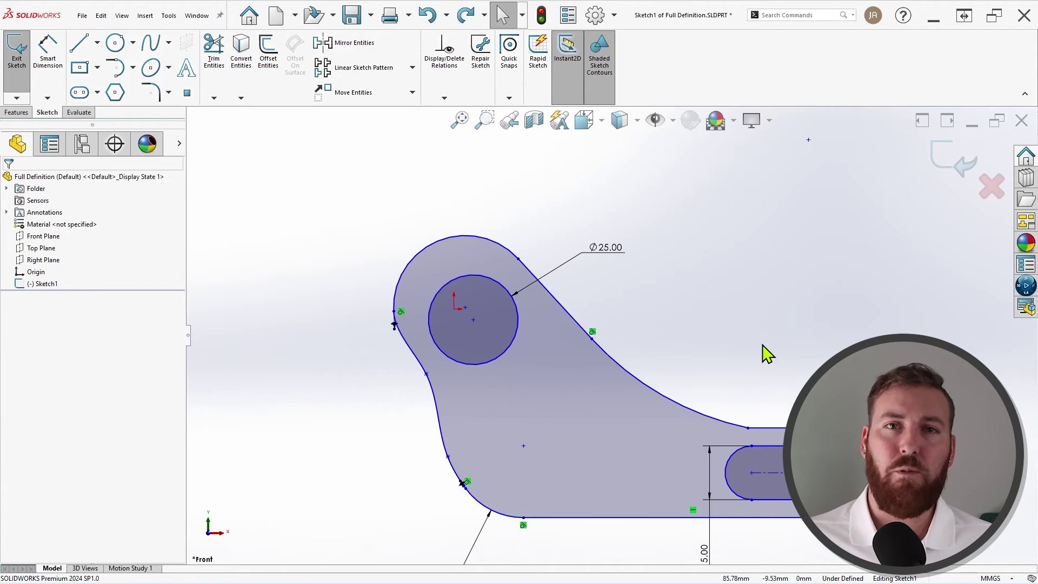
mouse_move(764, 351)
ctrl+middle_down()
mouse_move(741, 306)
mouse_move(714, 290)
ctrl+middle_up()
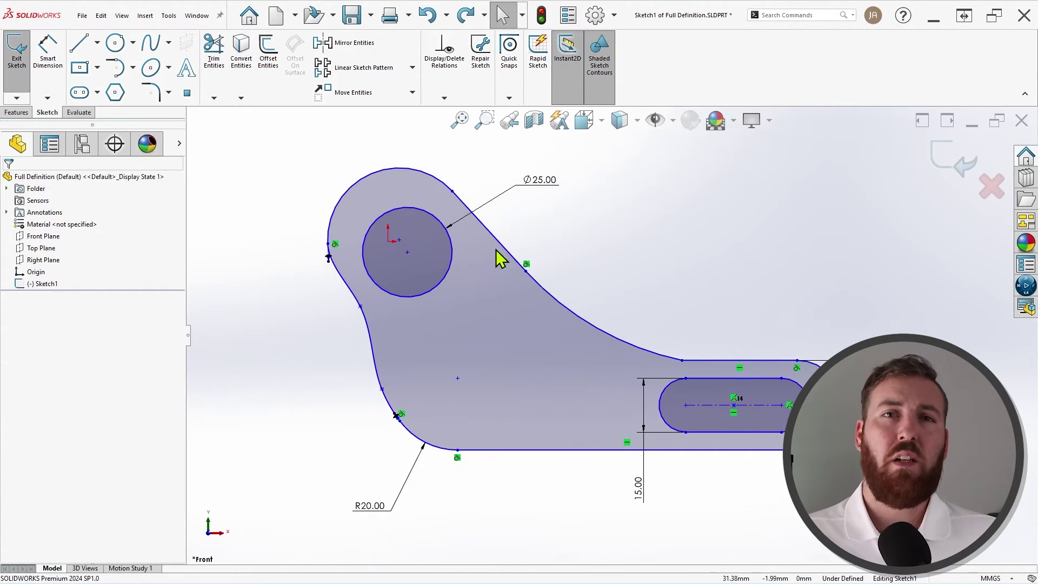
click(407, 252)
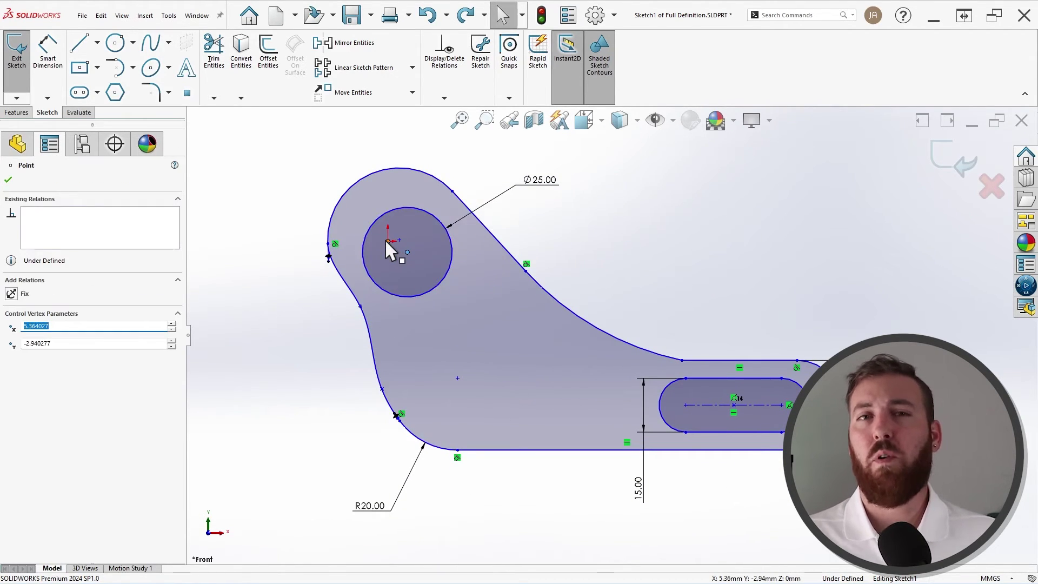
ctrl+click(388, 241)
key(d)
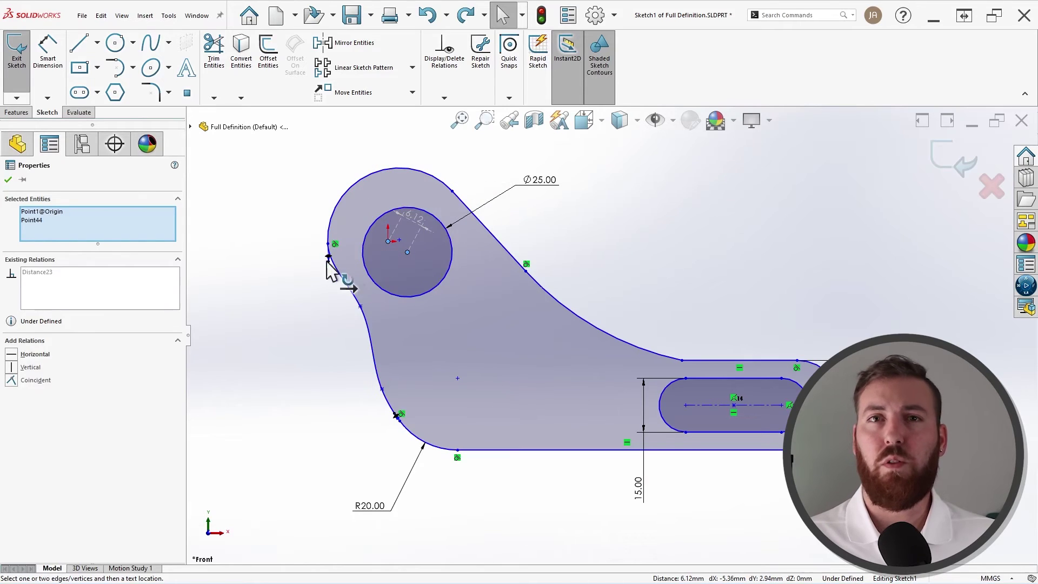
click(11, 380)
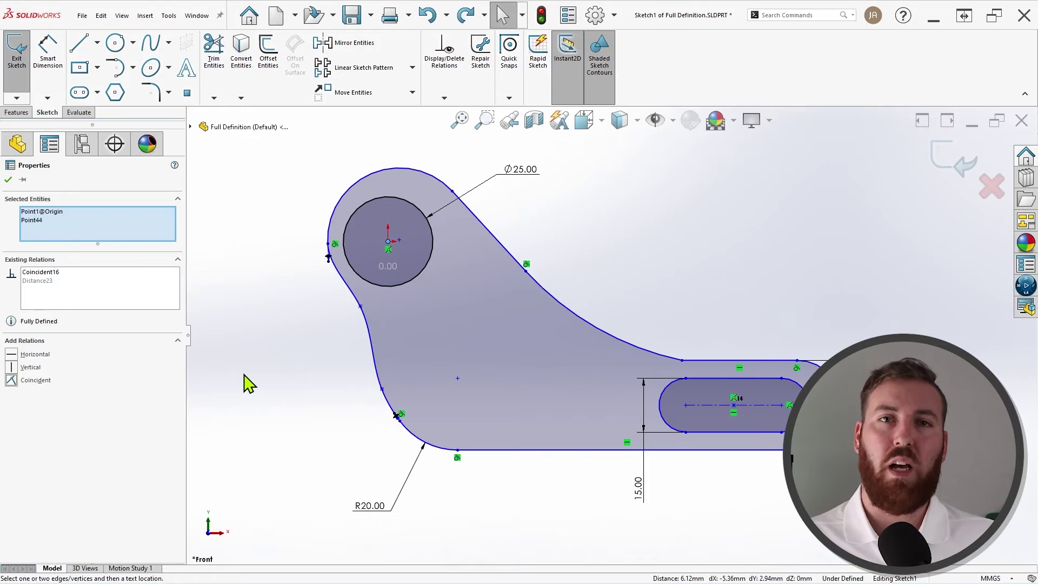
key(Escape)
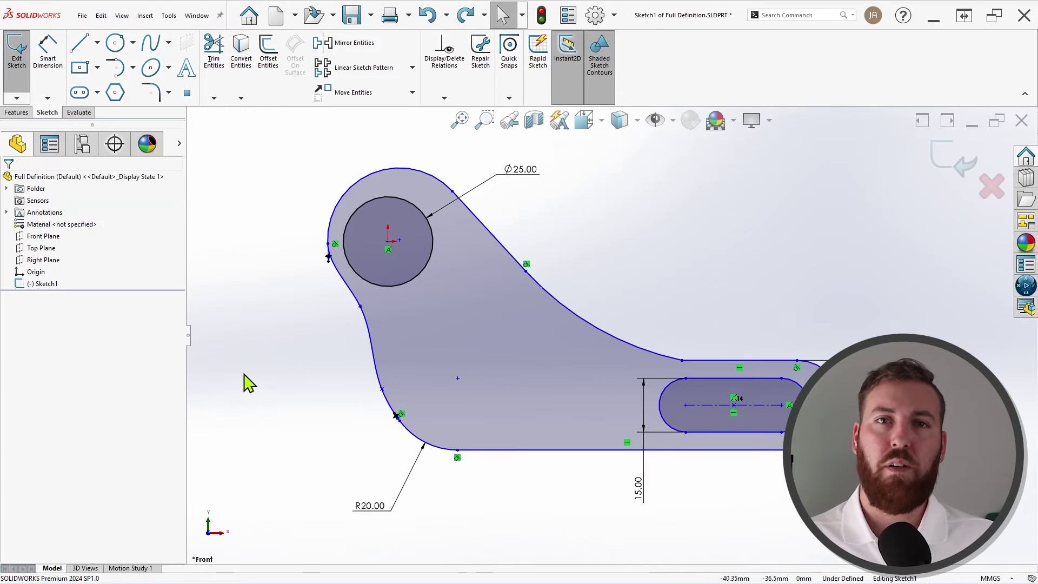
Make the top outer arc concentric with the Ø25 hole and drag it outward
click(376, 172)
ctrl+click(383, 198)
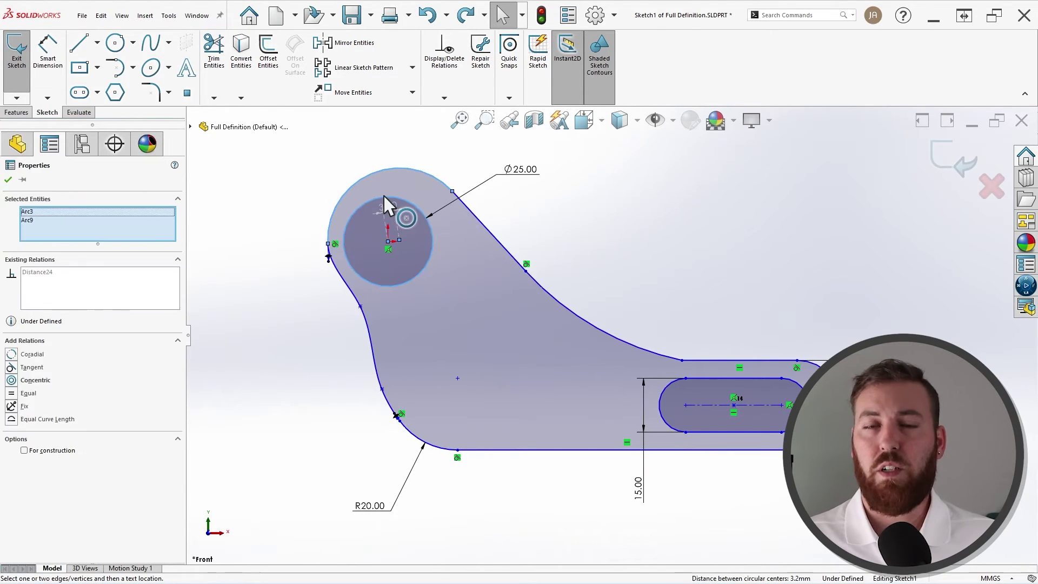
click(20, 381)
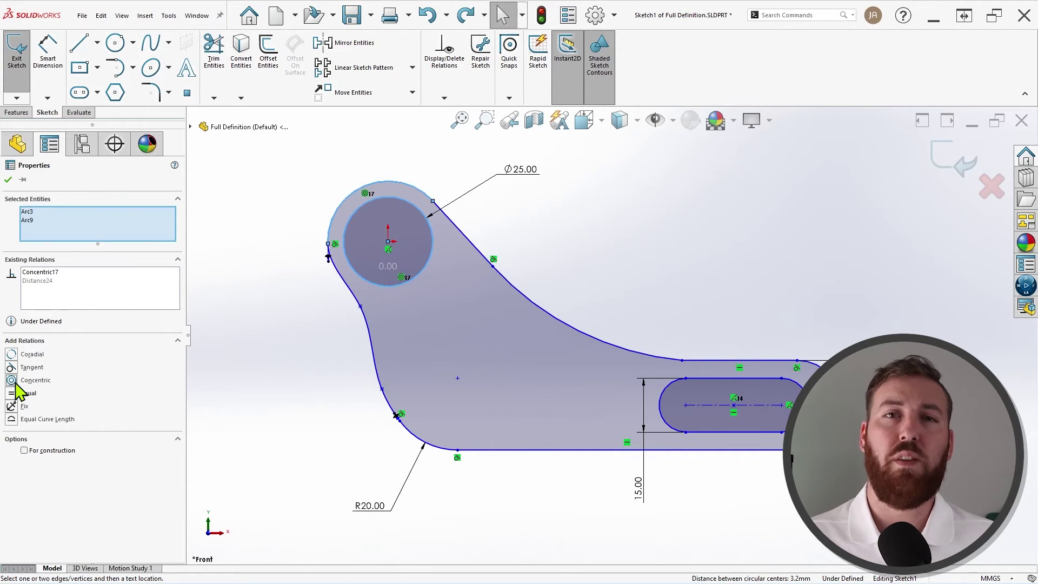
click(292, 357)
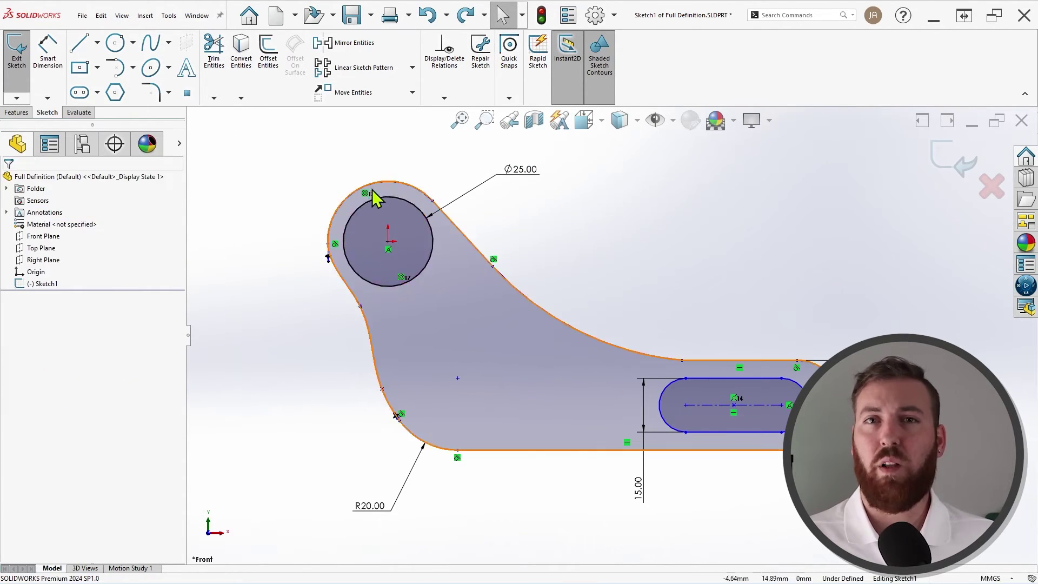
click(387, 181)
drag(385, 170, 429, 163)
key(Escape)
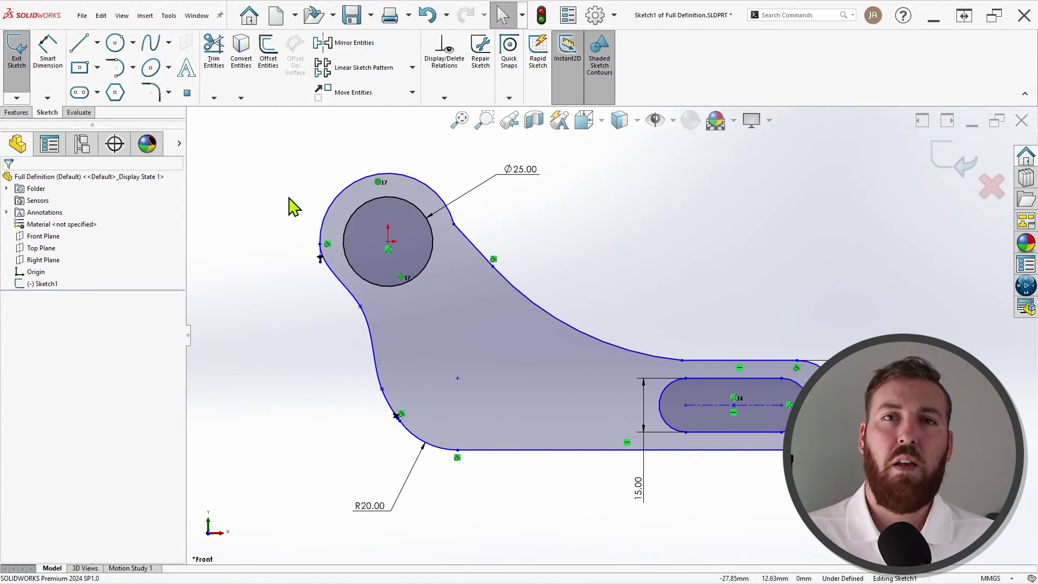
Dimension the top-arc-to-hole gap at 8 mm, then drag the Ø25 diameter smaller
click(47, 51)
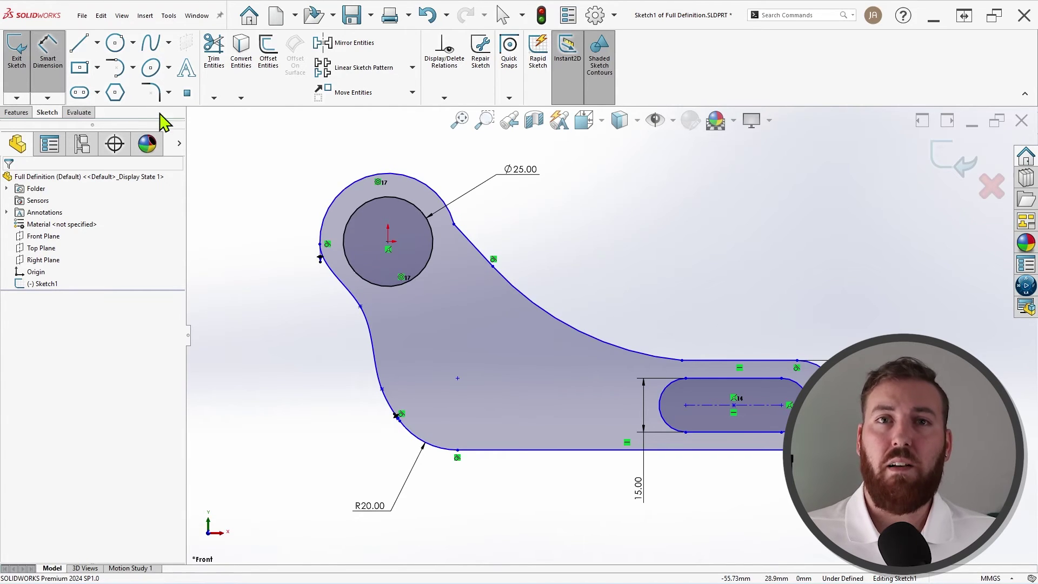
click(359, 184)
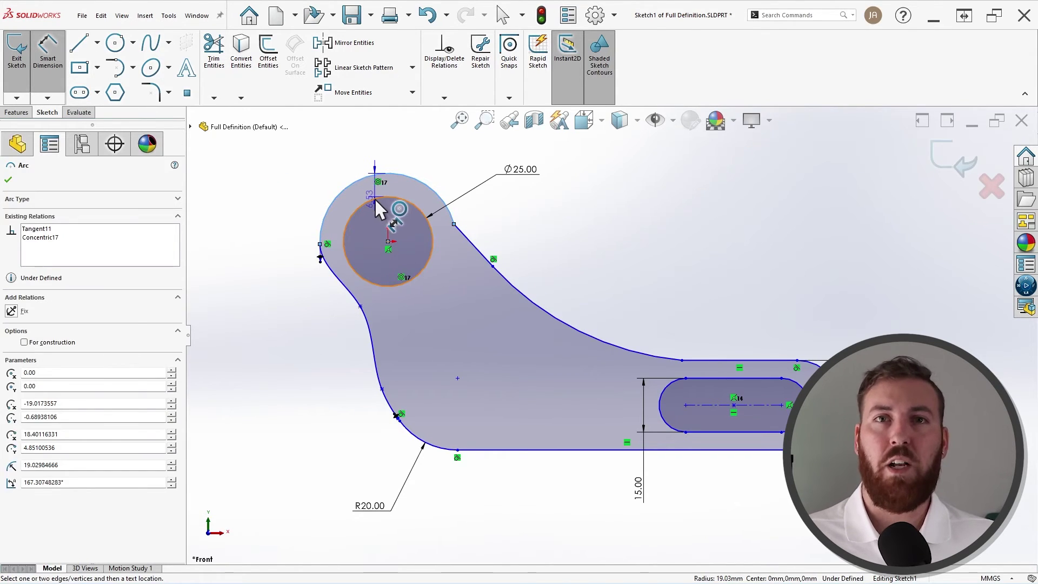
click(376, 199)
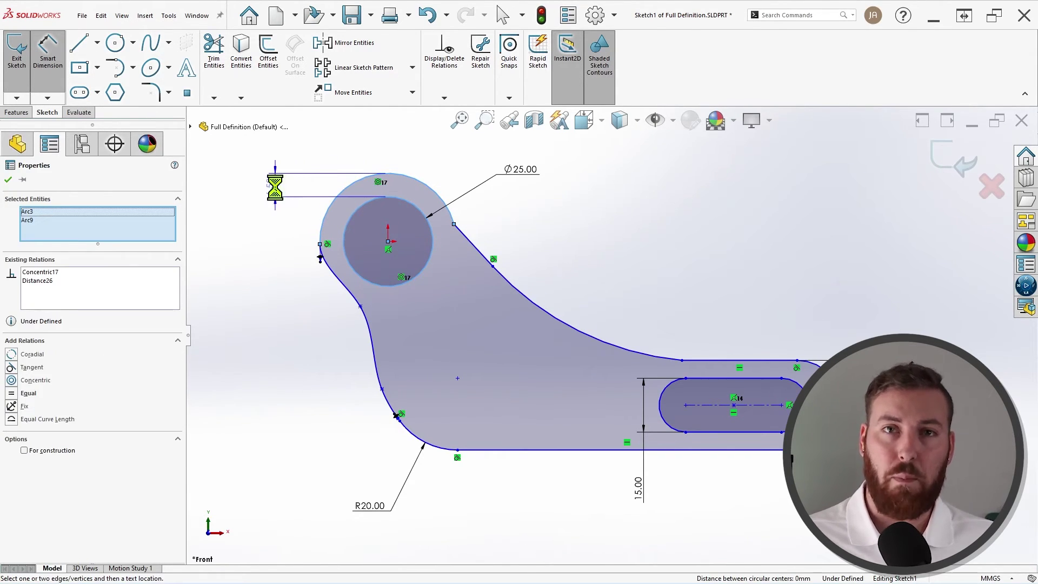
click(275, 186)
text(8)
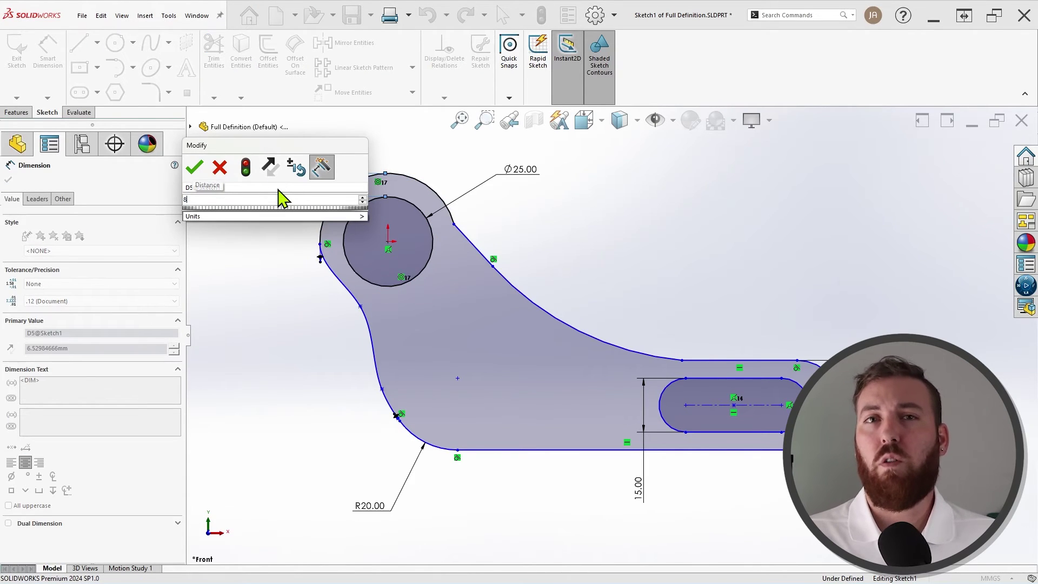
key(Return)
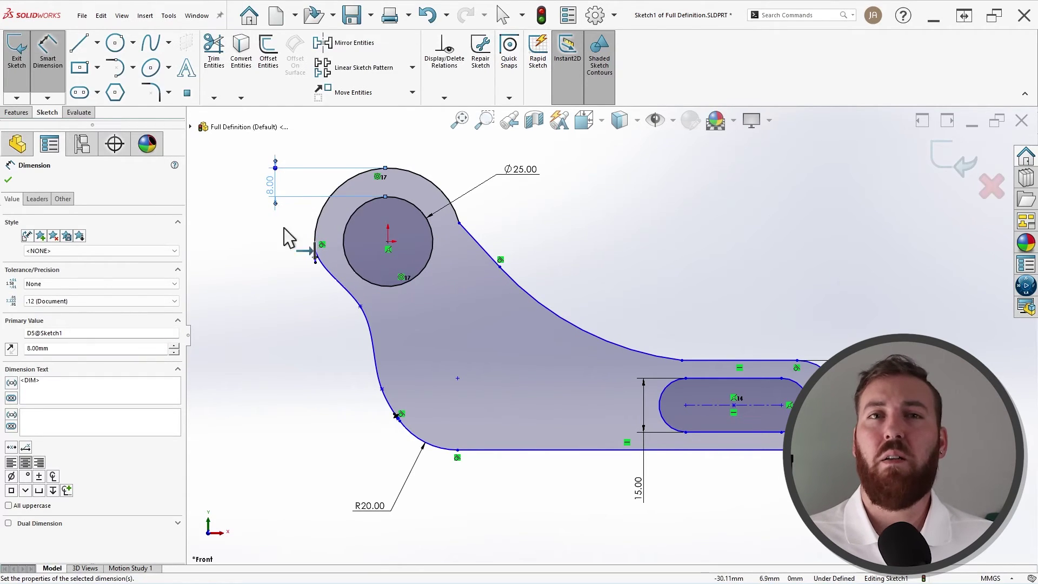
key(Escape)
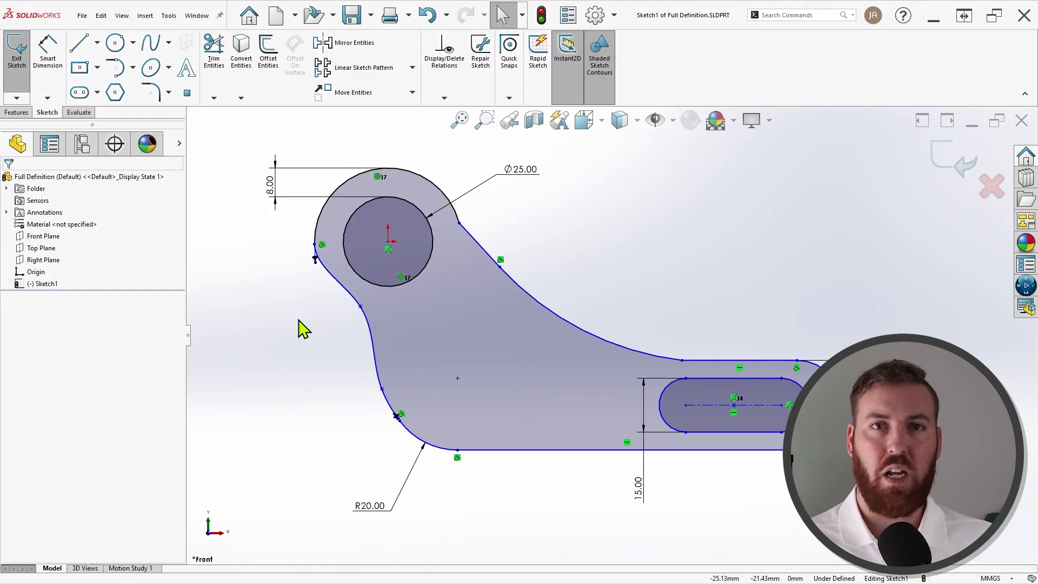
click(439, 224)
mouse_move(432, 230)
mouse_down()
mouse_move(447, 226)
mouse_move(421, 244)
mouse_move(408, 215)
mouse_move(432, 223)
mouse_move(419, 236)
mouse_move(416, 224)
mouse_up()
Revert the hole to Ø25.00 and dimension the boss centre 60 mm above the bottom edge
key(ctrl+z)
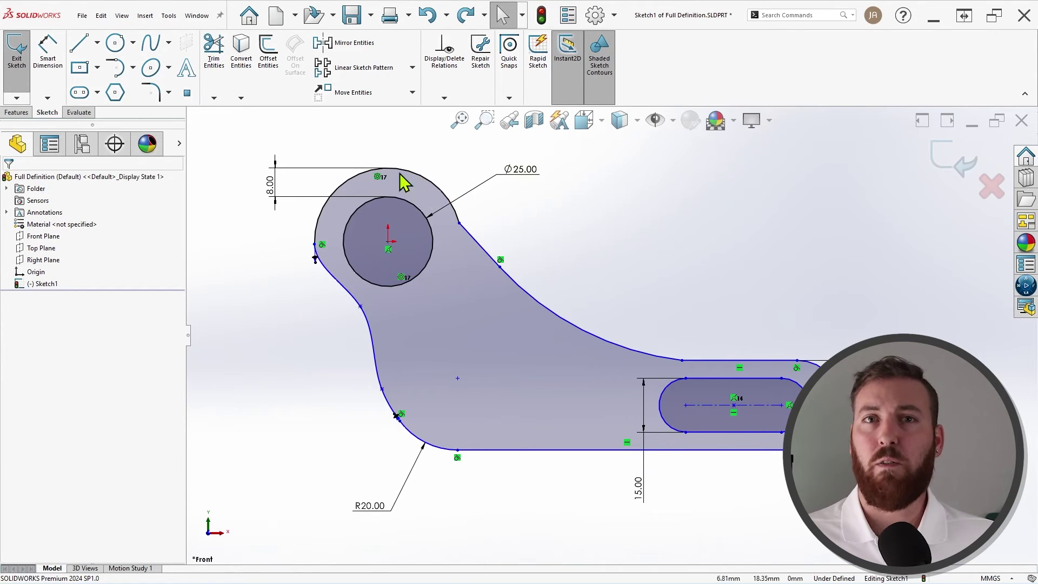
click(54, 68)
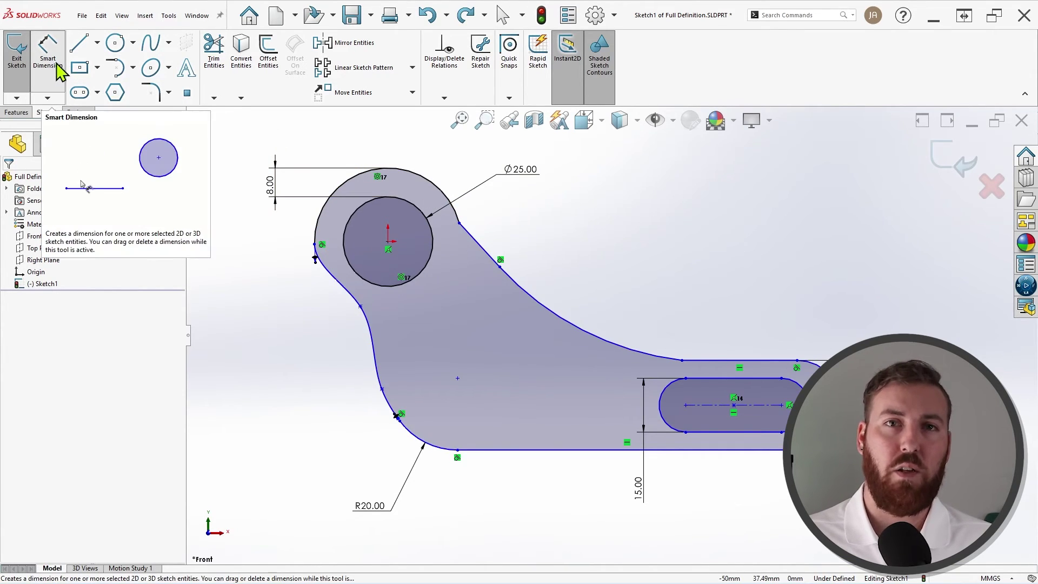
click(388, 242)
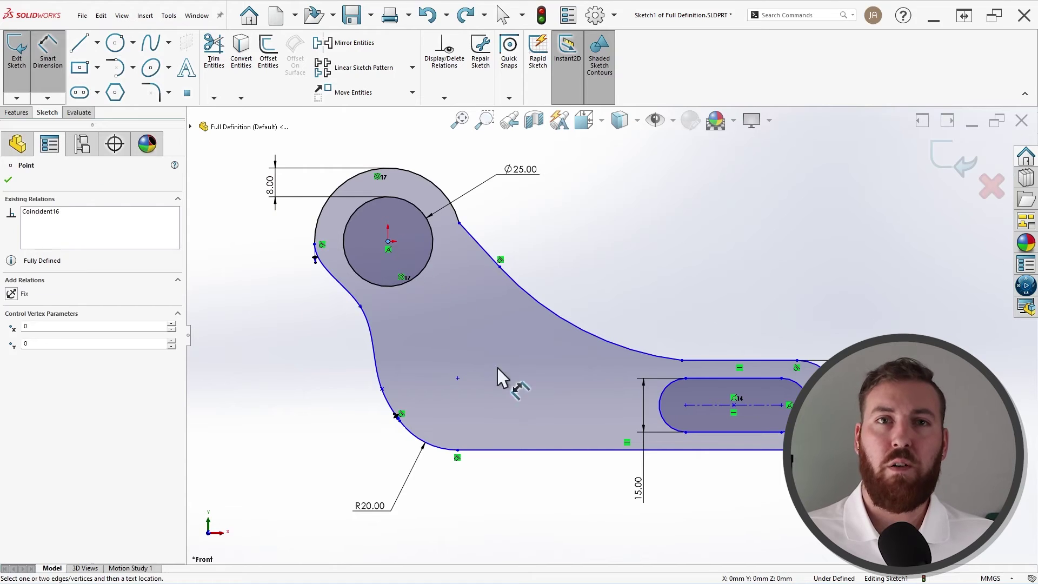
click(543, 449)
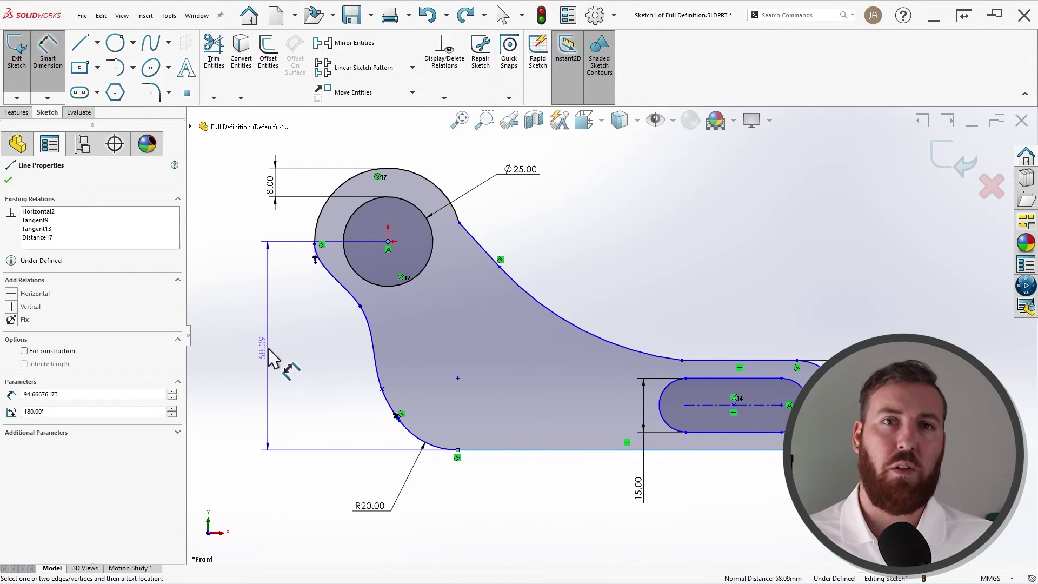
click(273, 358)
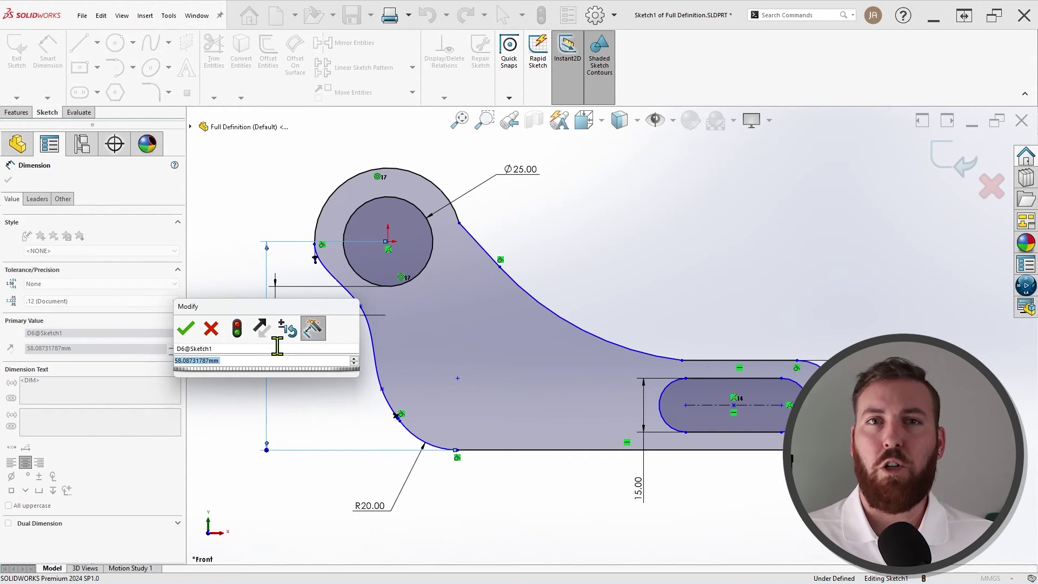
text(60)
key(Return)
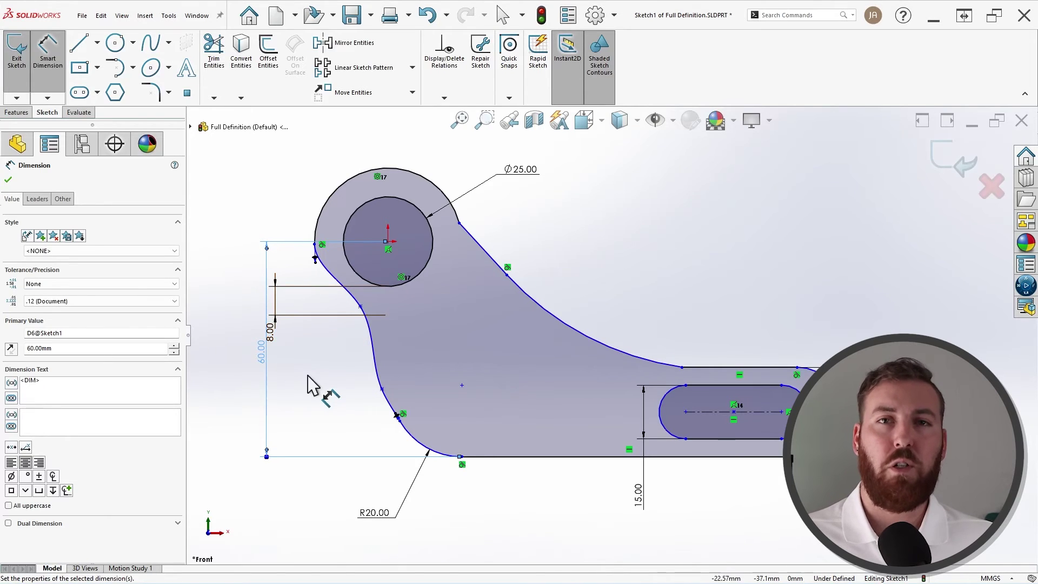
key(Escape)
Dimension the boss centre 120 mm horizontally to the rounded outer end arc
click(48, 64)
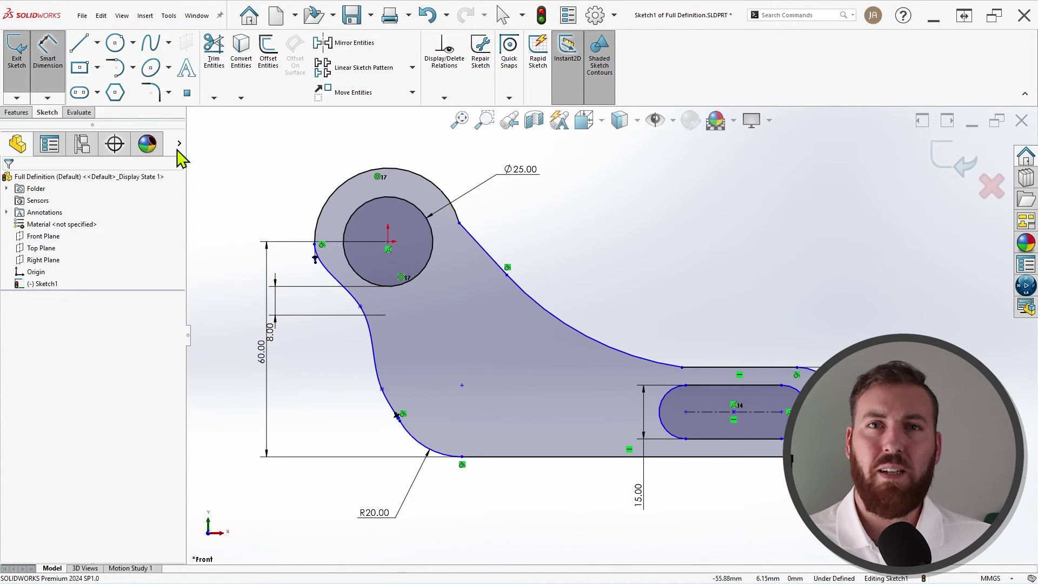
click(388, 241)
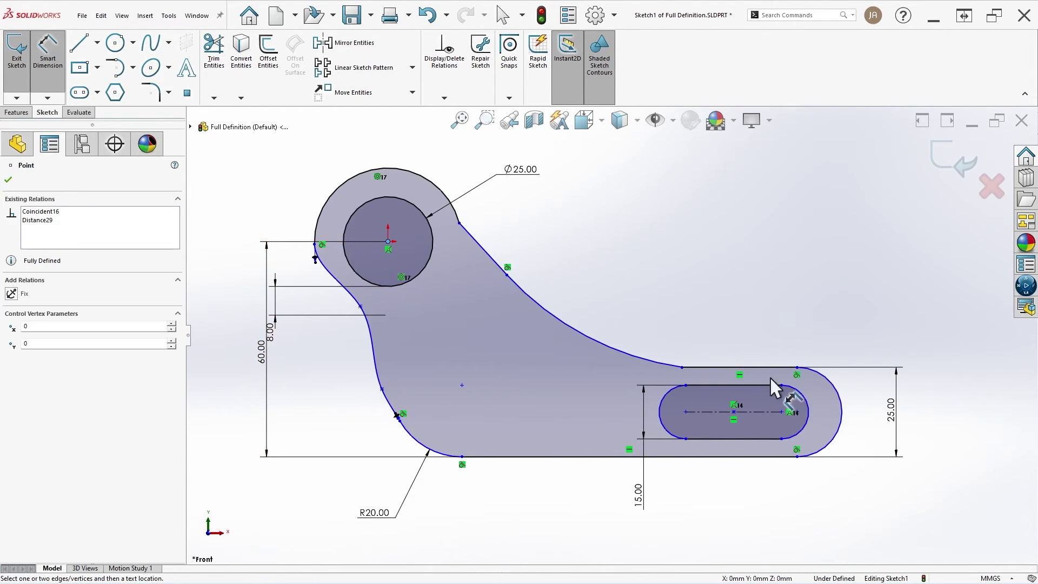
click(846, 411)
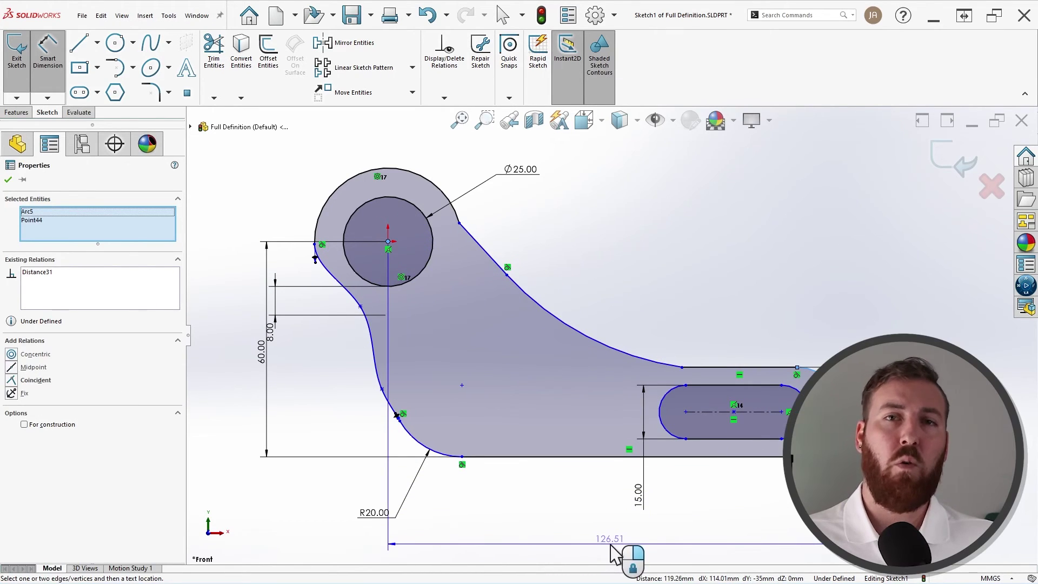
click(612, 548)
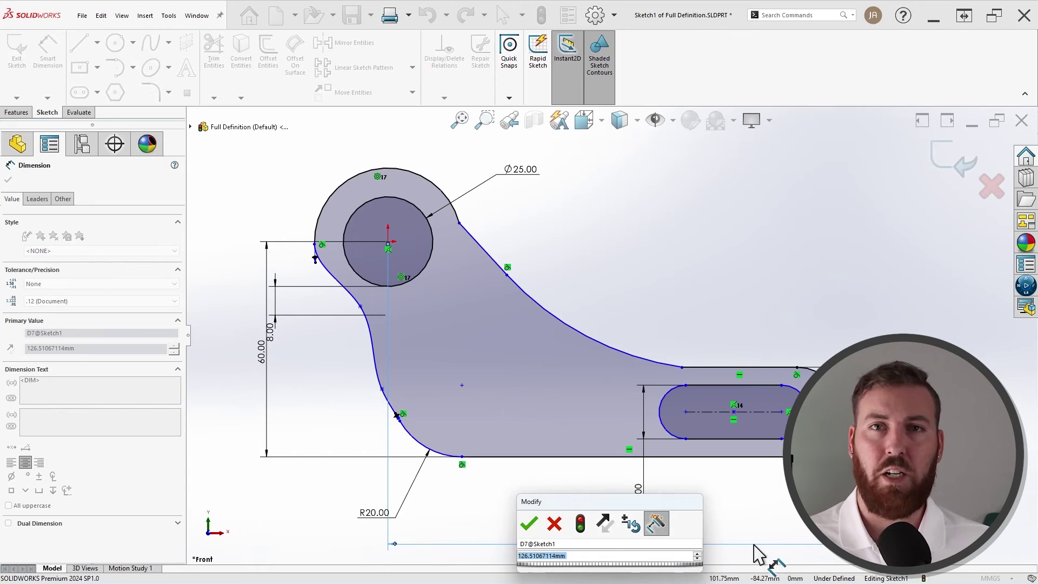
text(120)
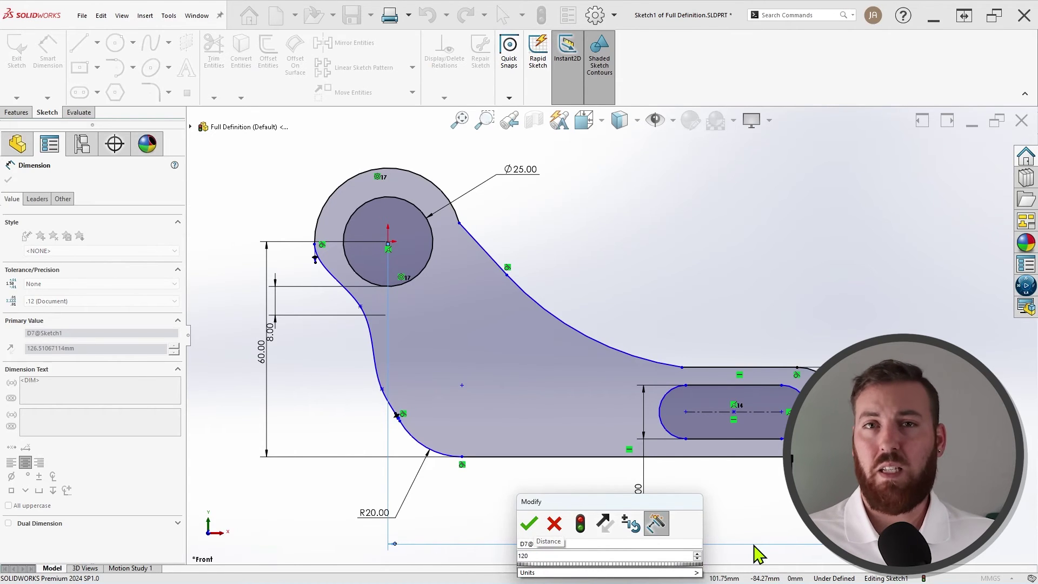
key(Return)
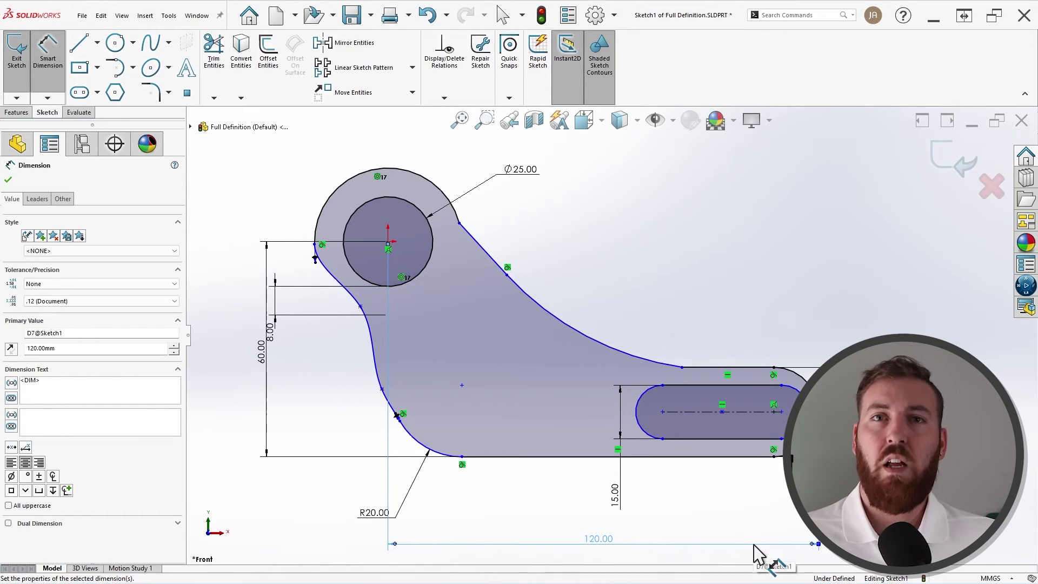
Move the 60.00 dimension clear of the part and make the slot's right end arc concentric with the outer end arc
key(Escape)
mouse_move(268, 364)
mouse_down()
mouse_move(234, 354)
mouse_move(275, 238)
mouse_up()
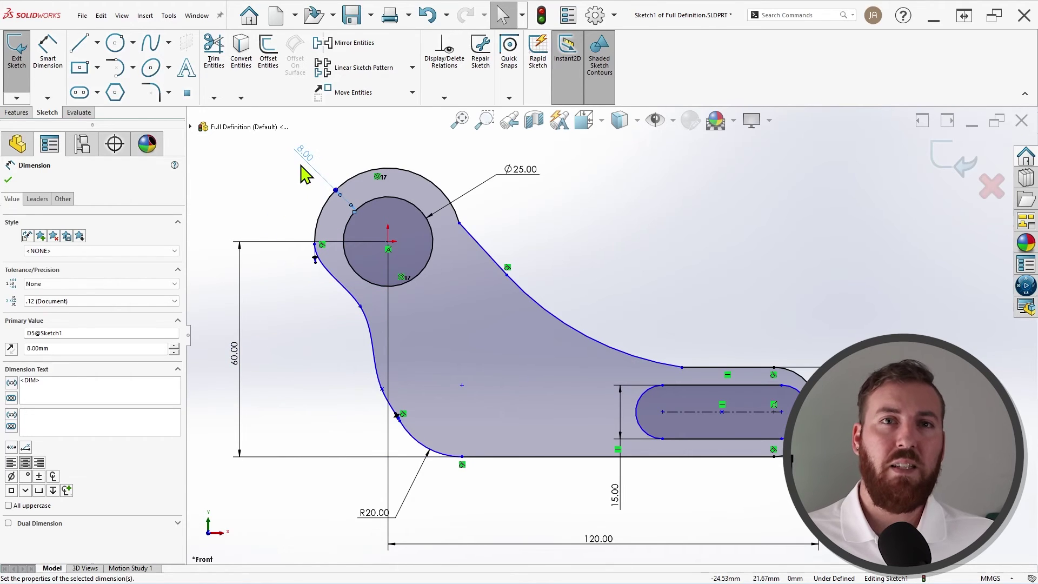
click(297, 205)
scroll(763, 400, up, 2)
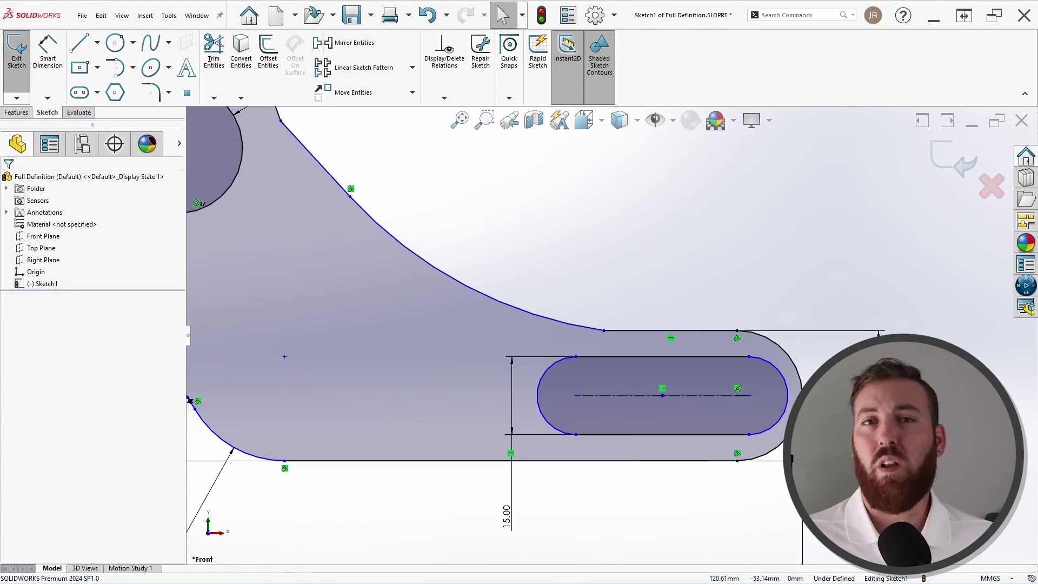
mouse_move(765, 399)
mouse_down()
mouse_move(693, 398)
mouse_move(756, 399)
mouse_up()
click(777, 303)
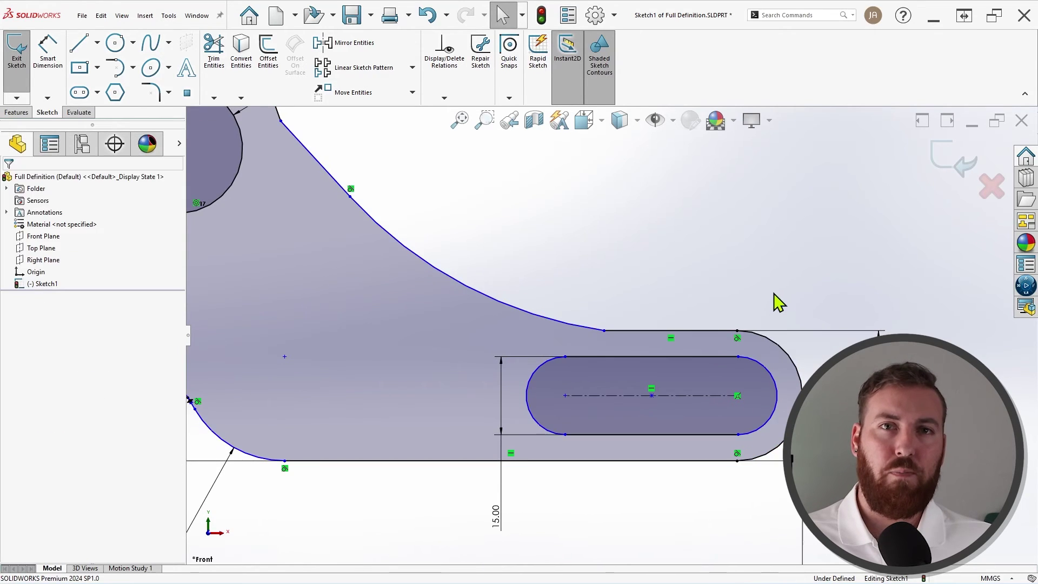
click(773, 383)
ctrl+click(791, 365)
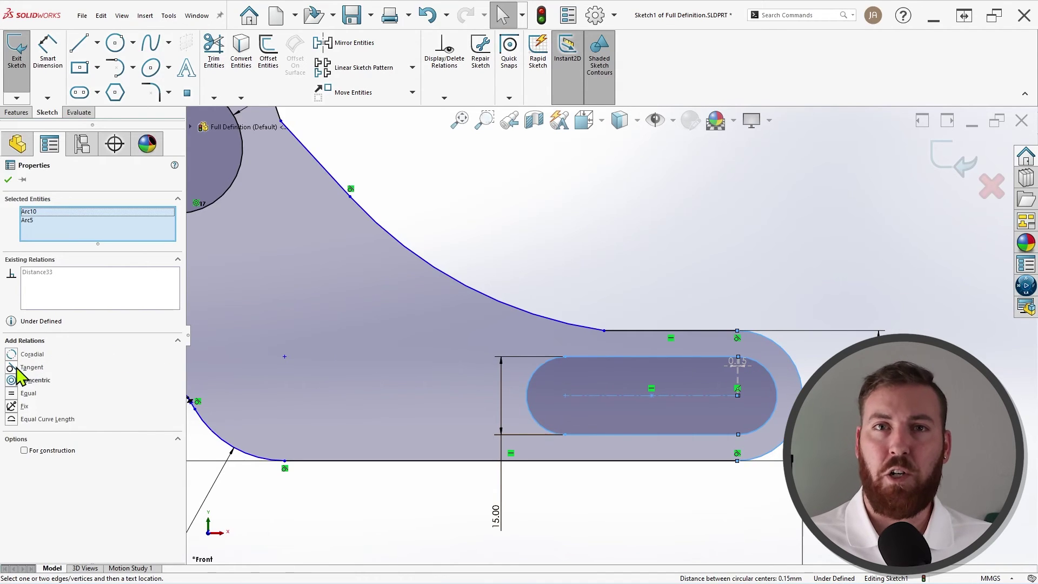
click(12, 380)
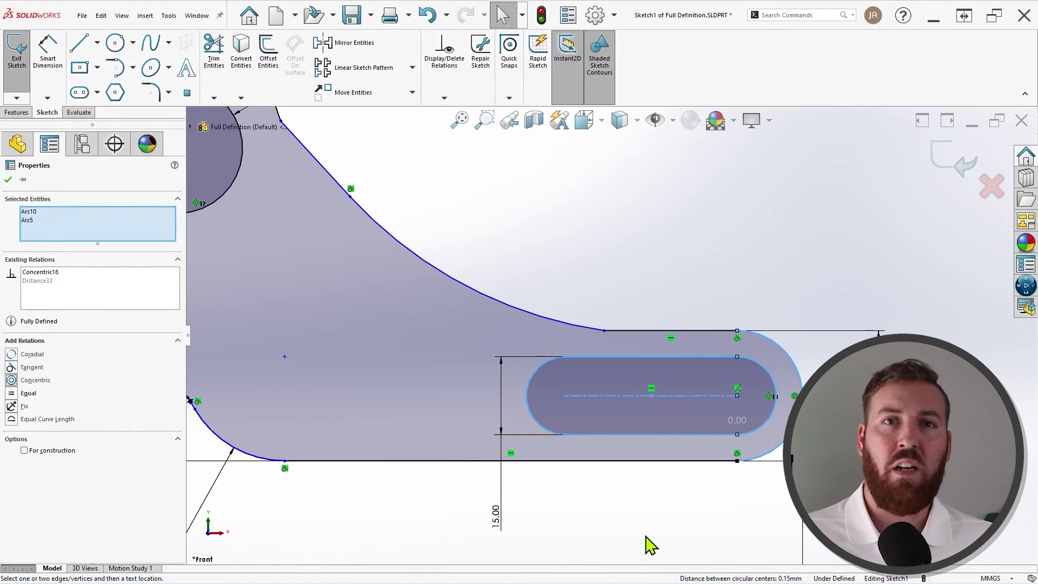
click(686, 547)
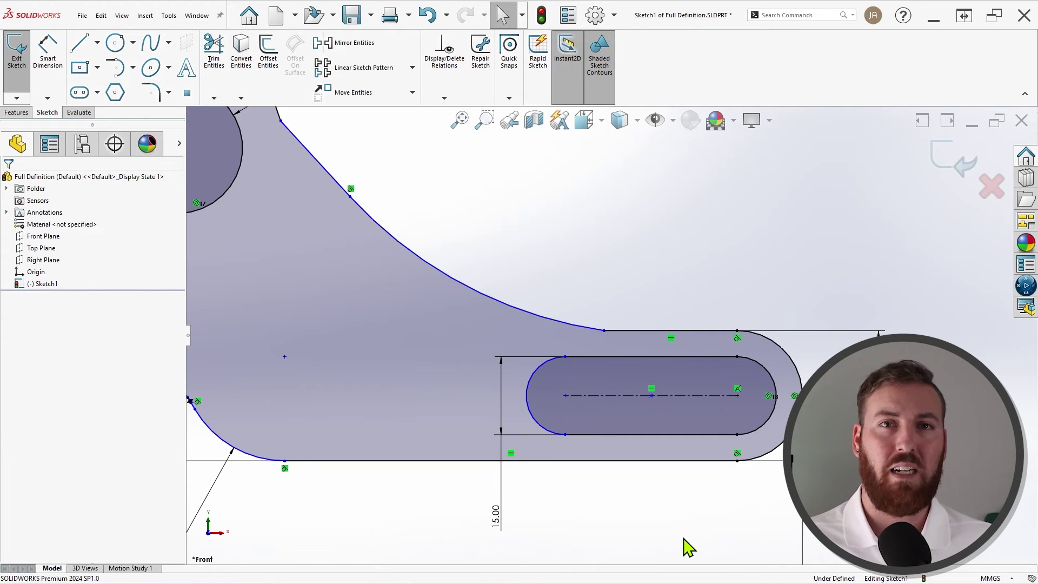
Dimension the slot length at 20 mm
click(48, 57)
click(697, 398)
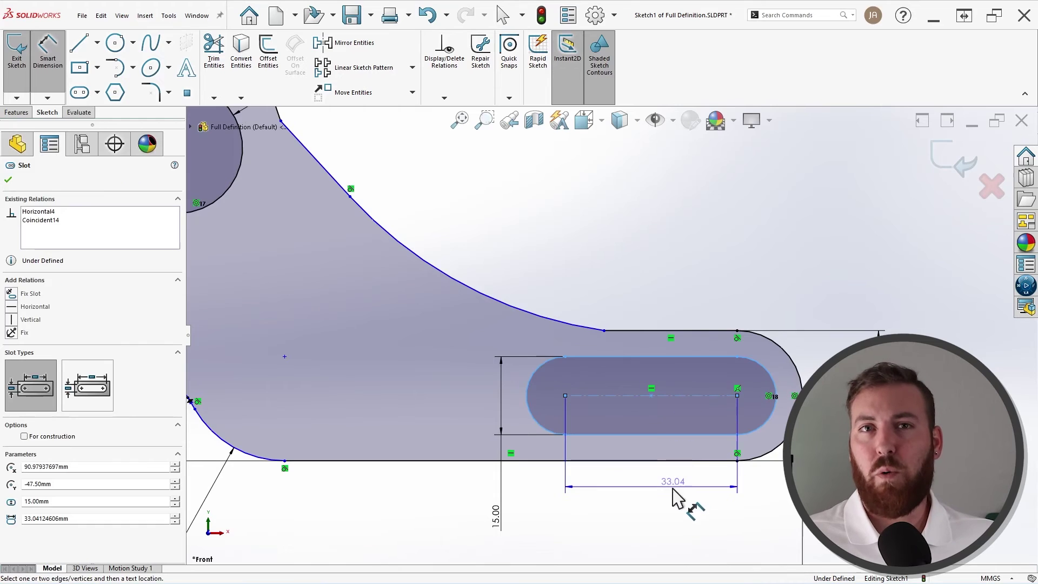
click(655, 509)
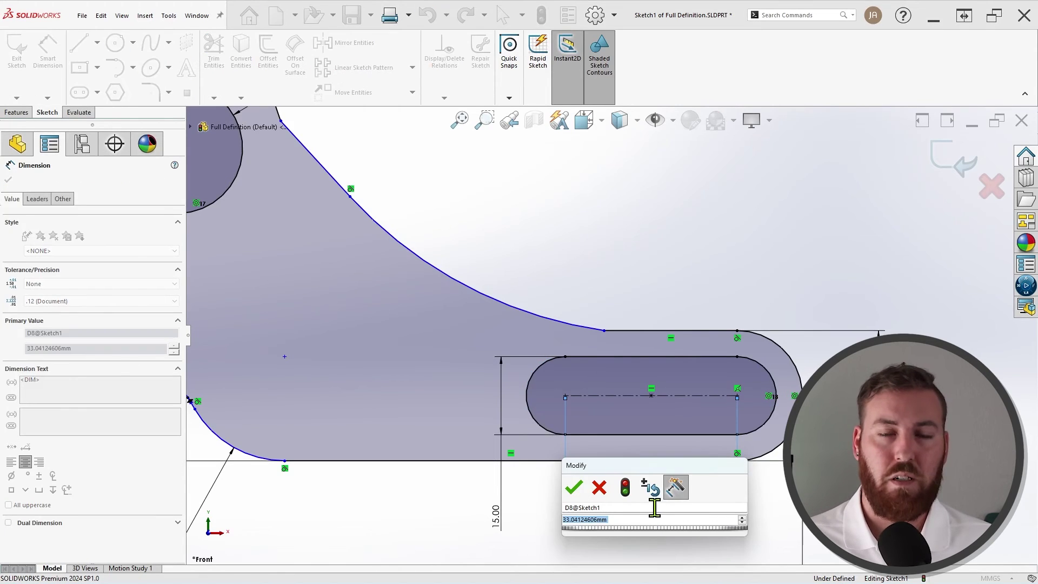
text(20)
key(Return)
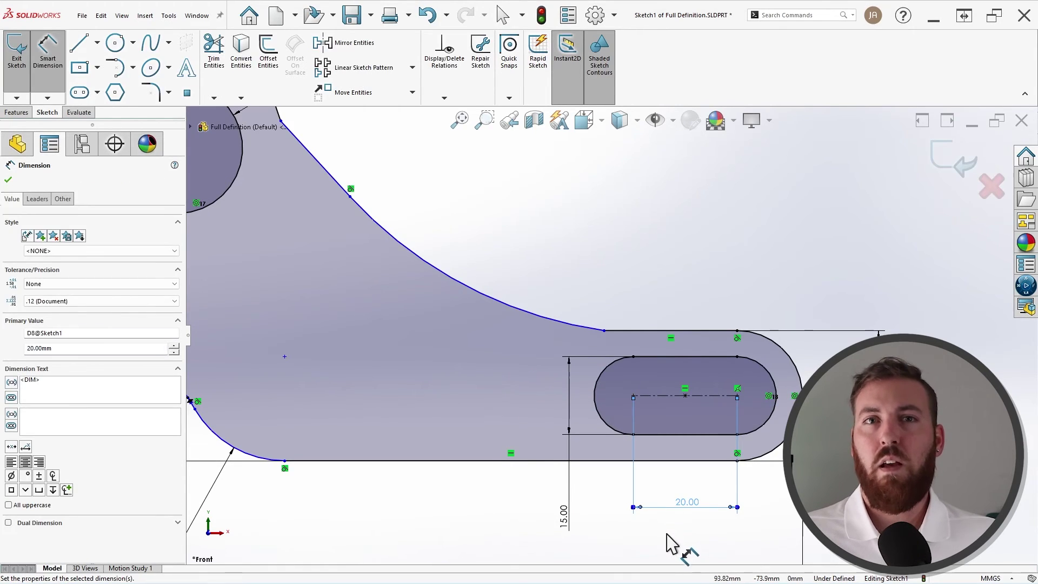
Make the upper straight edge tangent to the boss arc
key(Escape)
key(f)
scroll(621, 267, down, 5)
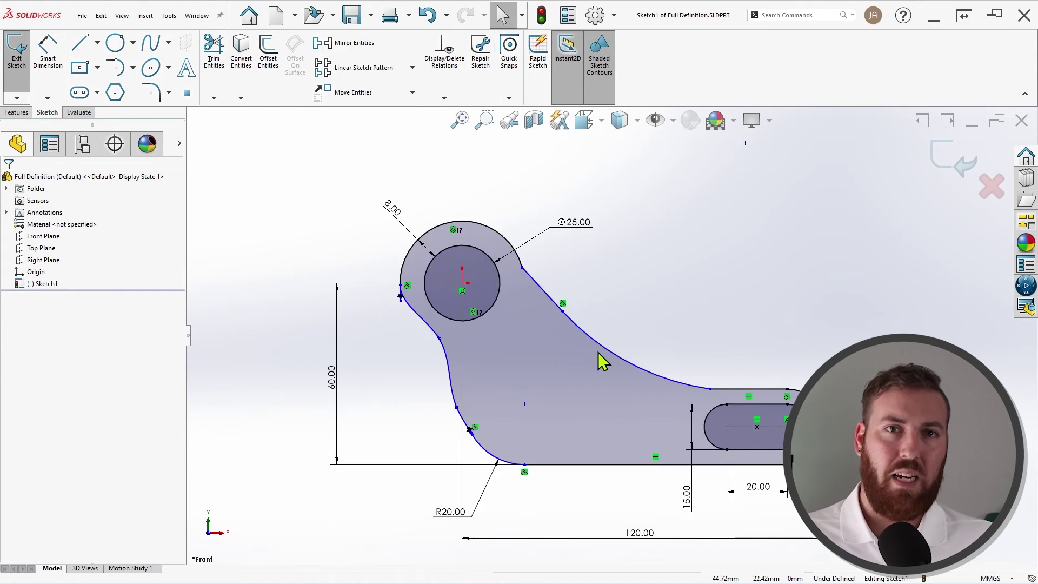
mouse_move(535, 287)
mouse_down()
mouse_move(490, 296)
mouse_move(595, 292)
mouse_move(493, 323)
mouse_move(584, 319)
mouse_move(572, 325)
mouse_up()
click(662, 297)
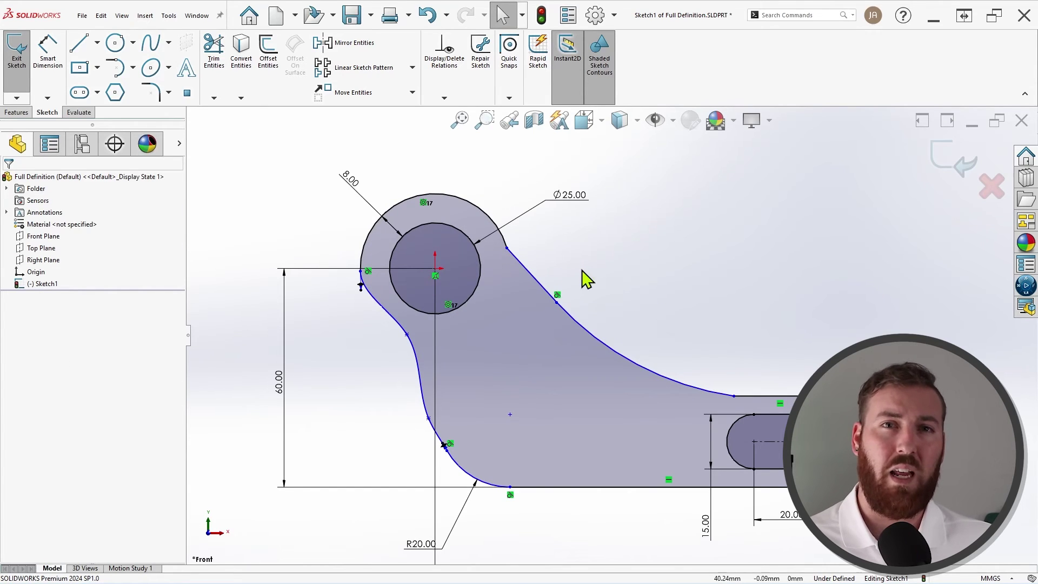
click(529, 276)
ctrl+click(503, 244)
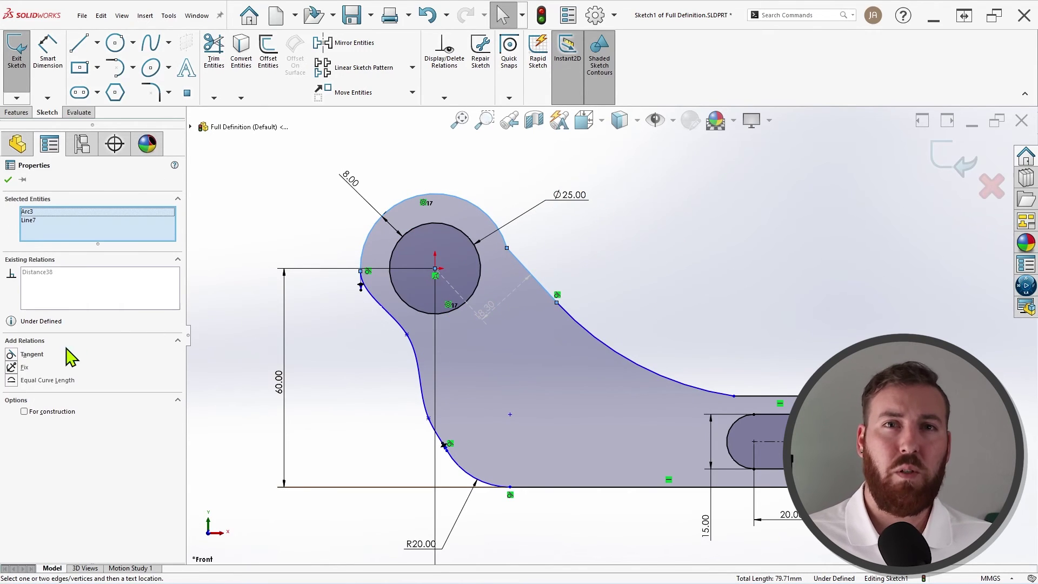
click(31, 354)
click(654, 299)
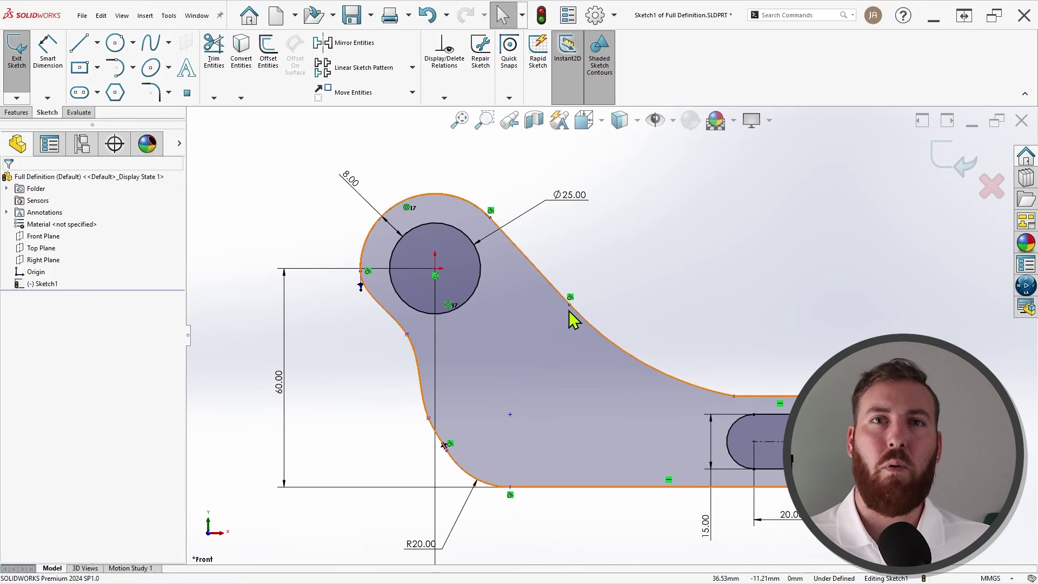
Make the fillet arc tangent to the arm's top edge and check the remaining freedom
drag(570, 305, 604, 365)
click(724, 400)
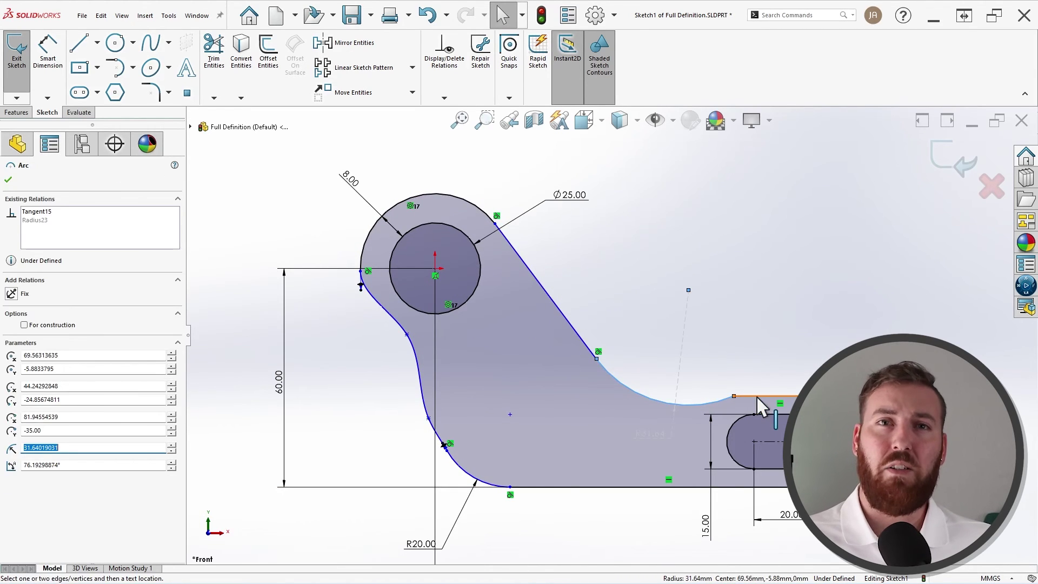
ctrl+click(758, 398)
click(12, 356)
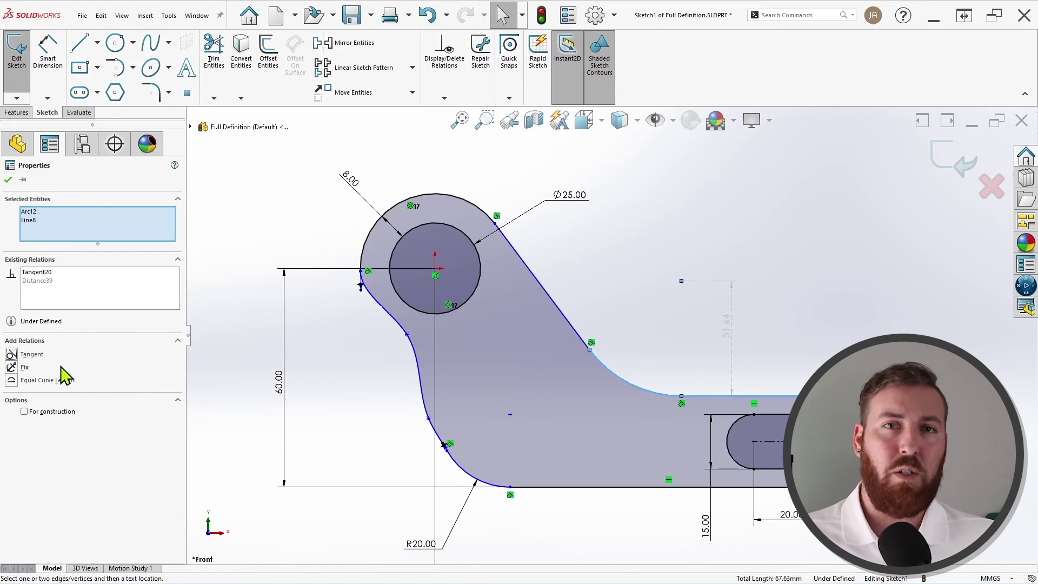
click(604, 325)
drag(589, 351, 577, 335)
Set a 120° angle between the slanted upper edge and the arm's horizontal top edge
click(702, 343)
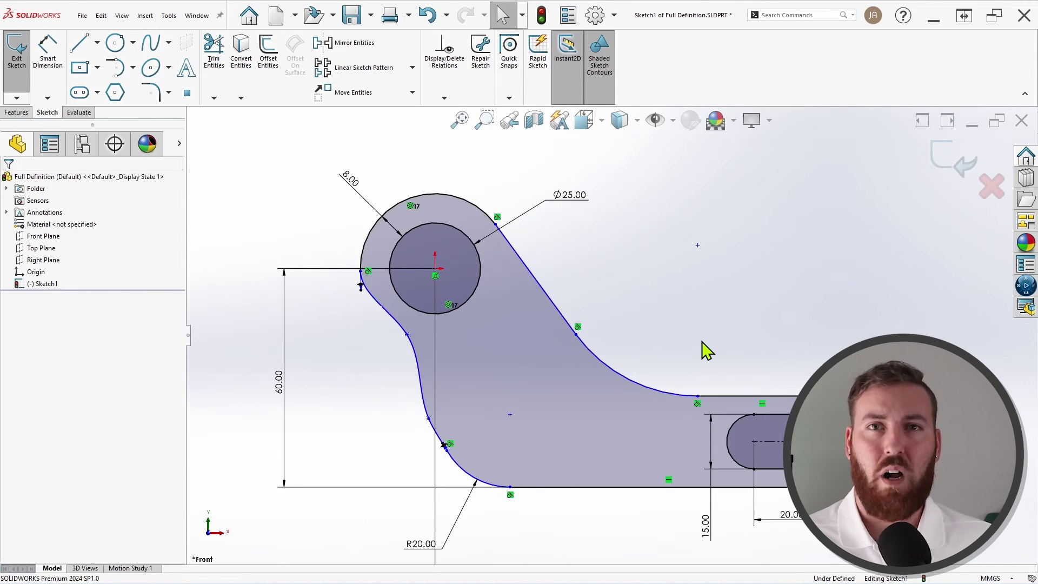
click(60, 74)
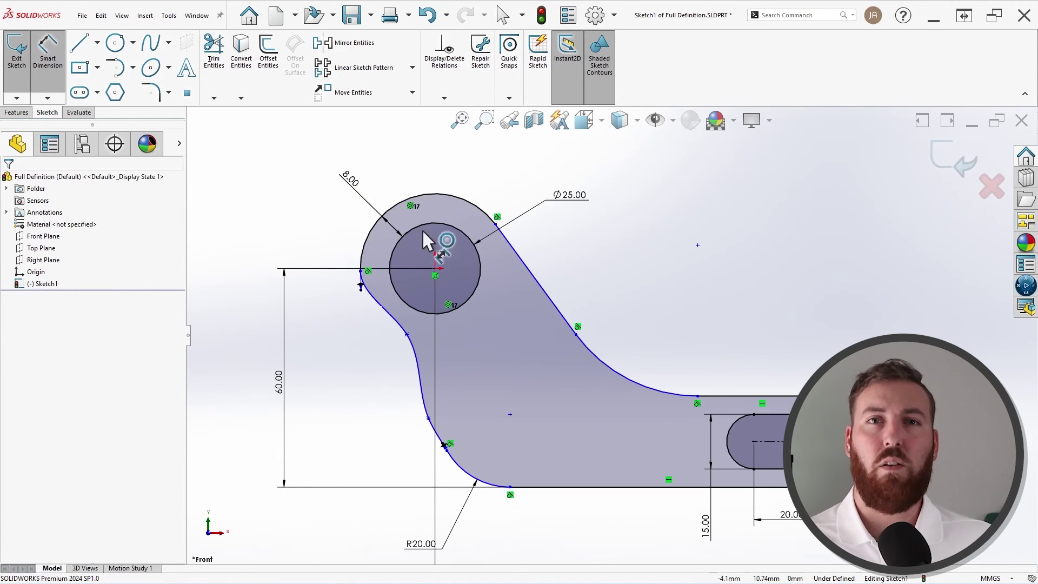
click(541, 290)
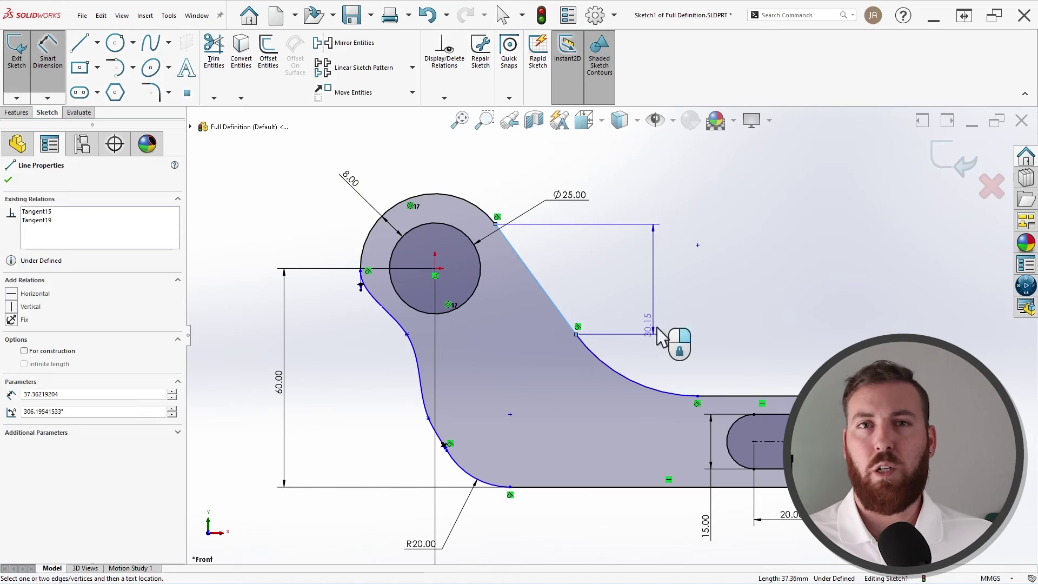
click(738, 397)
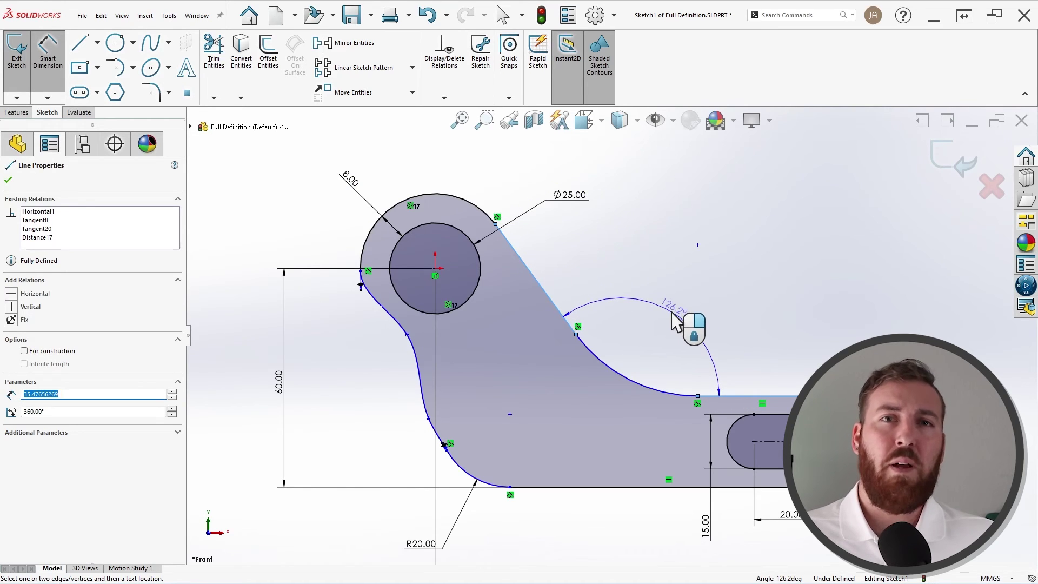
click(675, 321)
text(120)
key(Return)
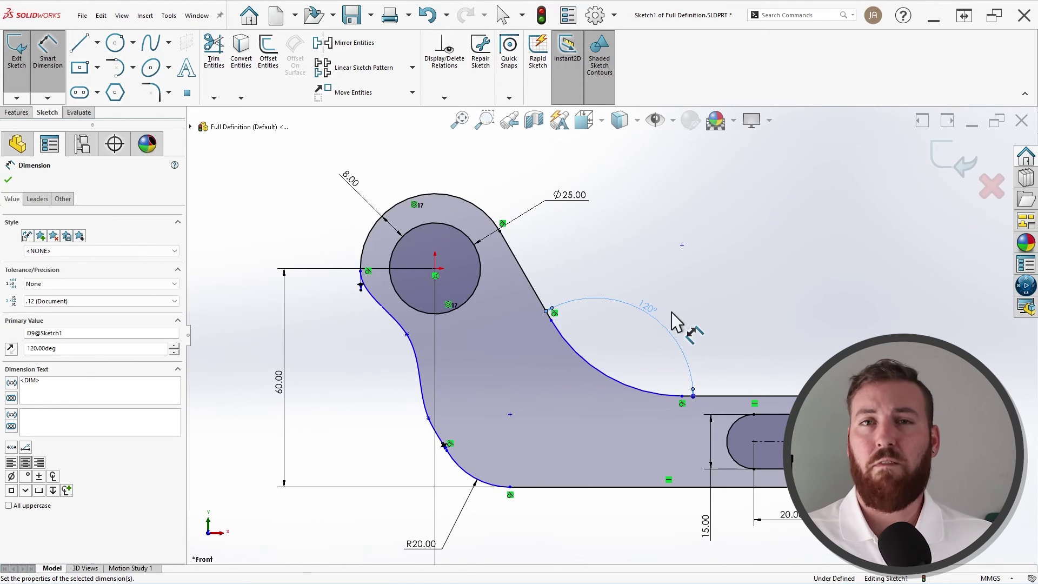
Give the concave arc a 40 mm radius
click(615, 385)
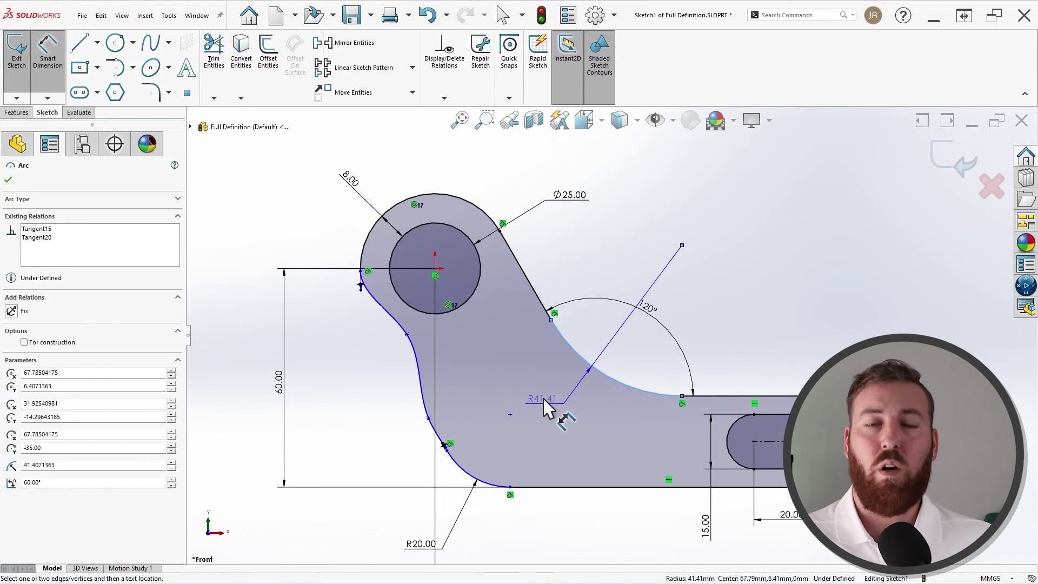
click(544, 406)
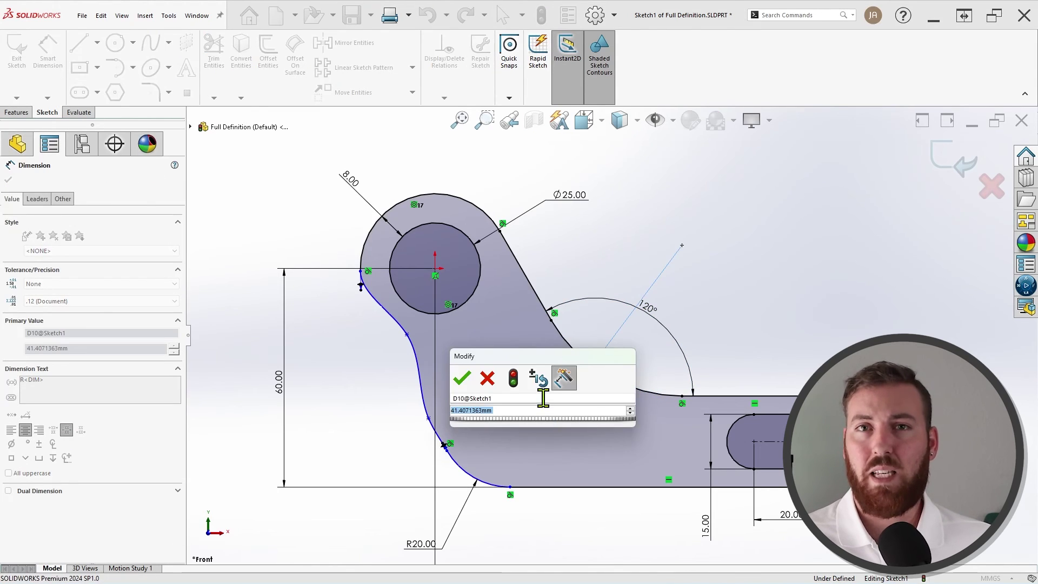
text(40)
key(Return)
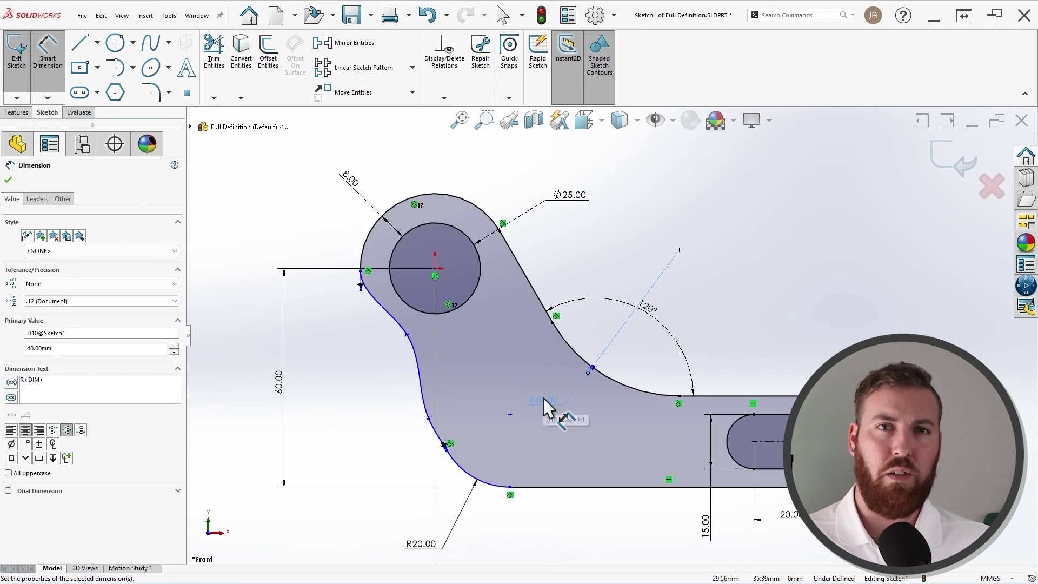
key(Escape)
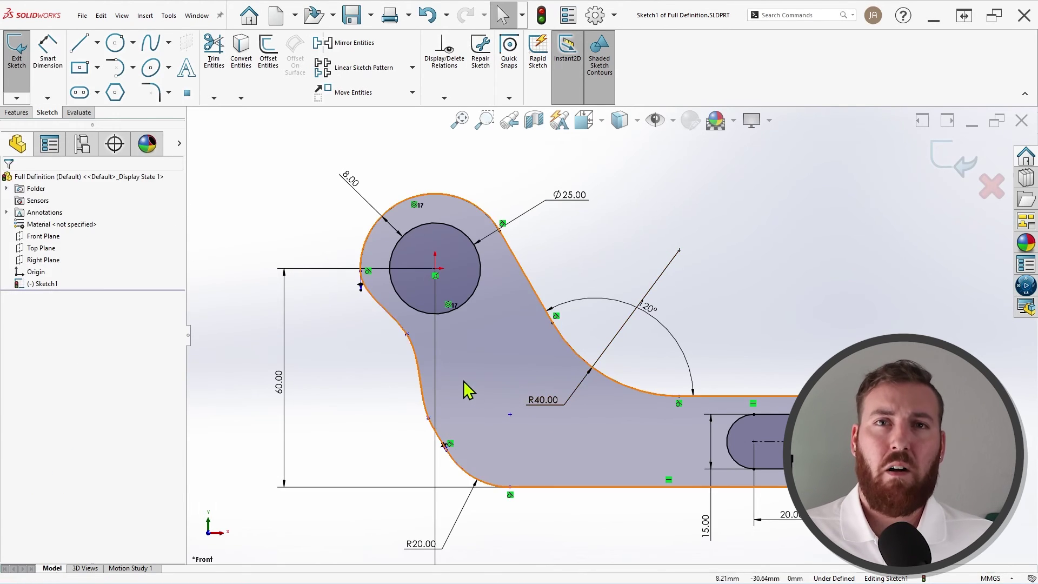
Drag the left spline and its upper and lower points to bend it into an S-curve
drag(425, 383, 407, 397)
click(382, 397)
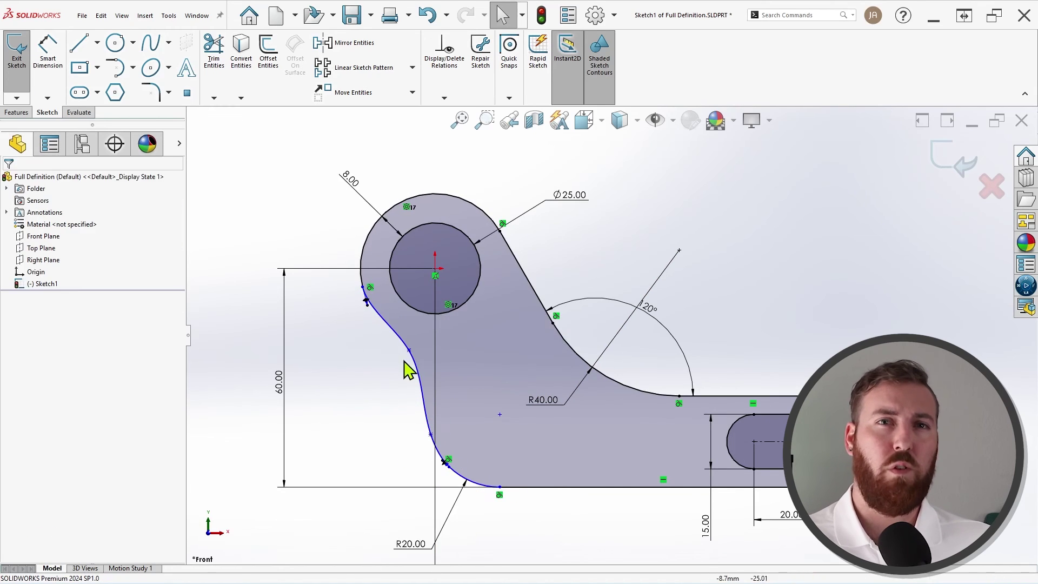
drag(410, 357, 431, 373)
key(d)
drag(432, 437, 409, 416)
key(Escape)
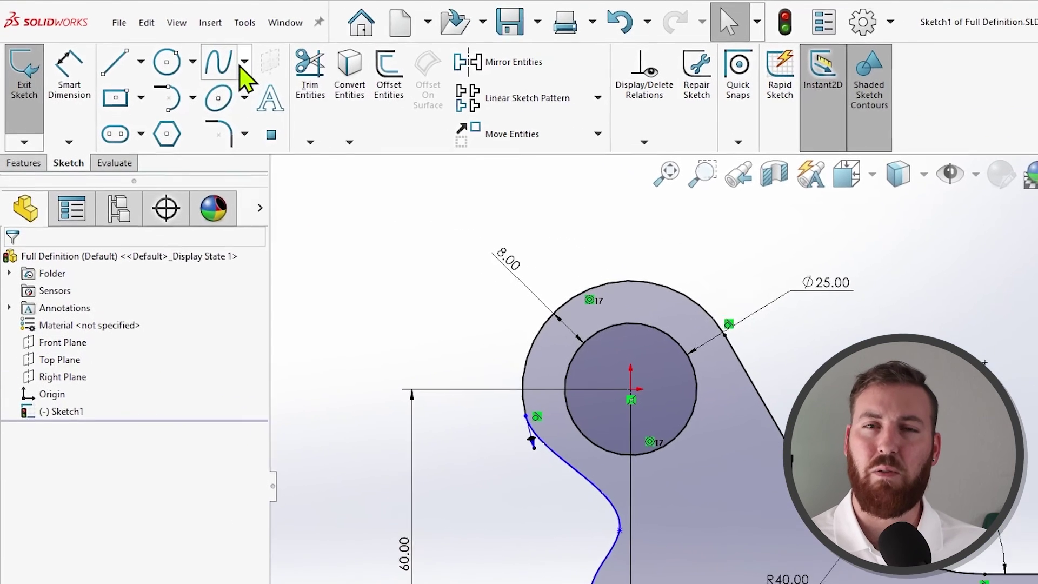
click(168, 43)
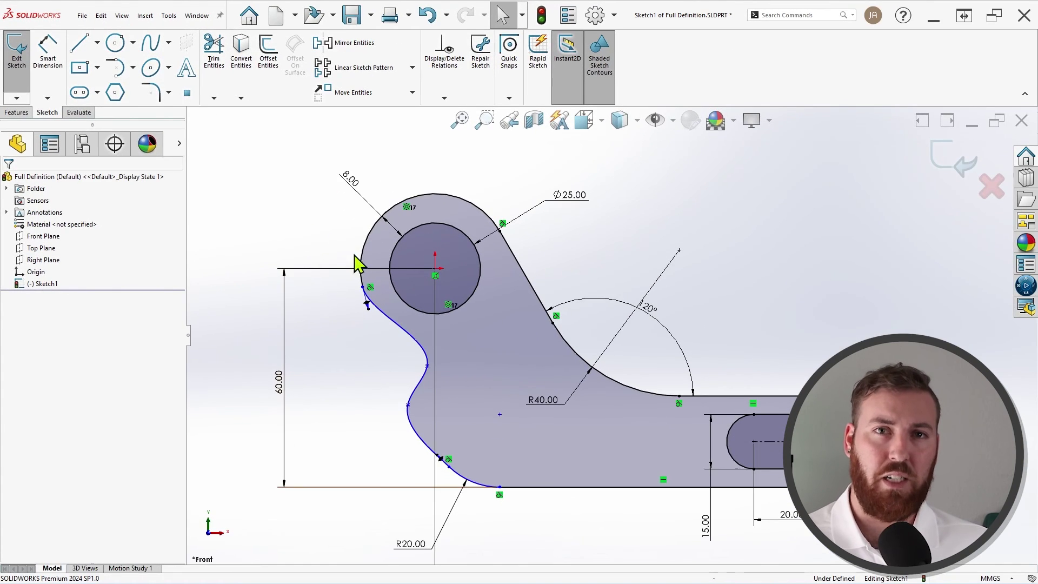
Delete the left spline and draw a straight line from the upper arc to the lower arc
click(416, 343)
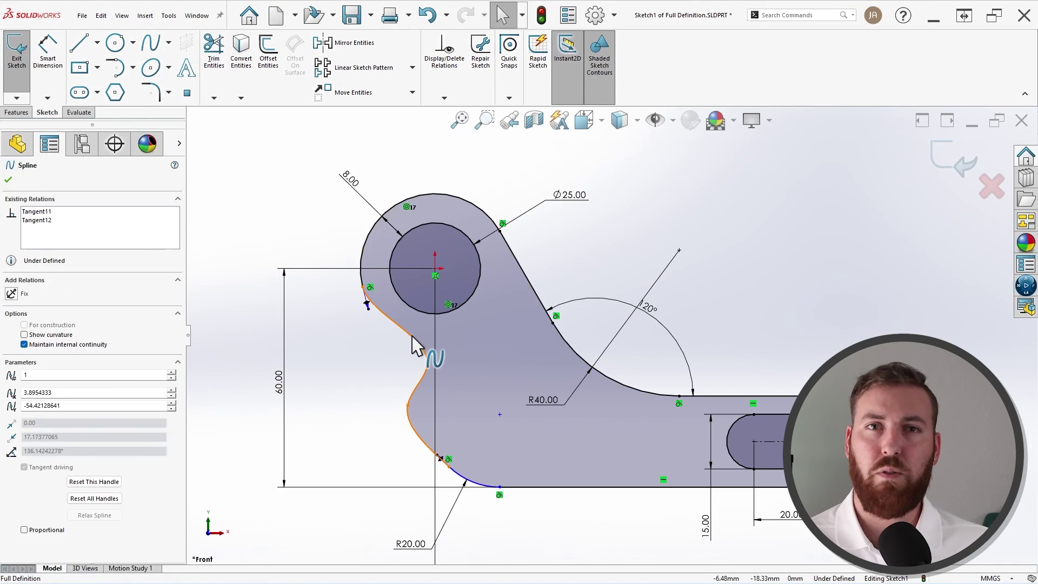
key(Delete)
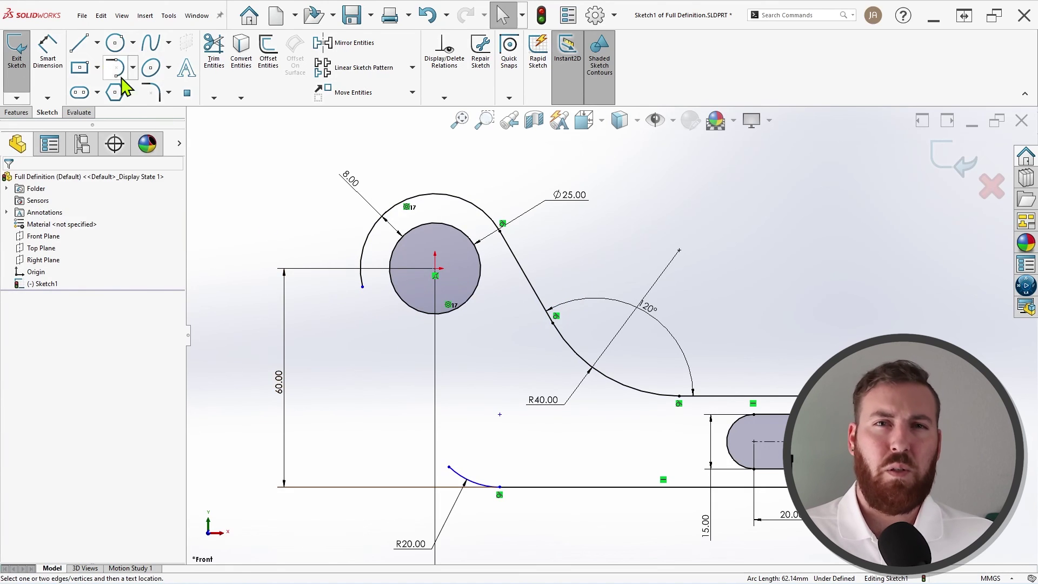
click(80, 43)
click(362, 287)
click(448, 466)
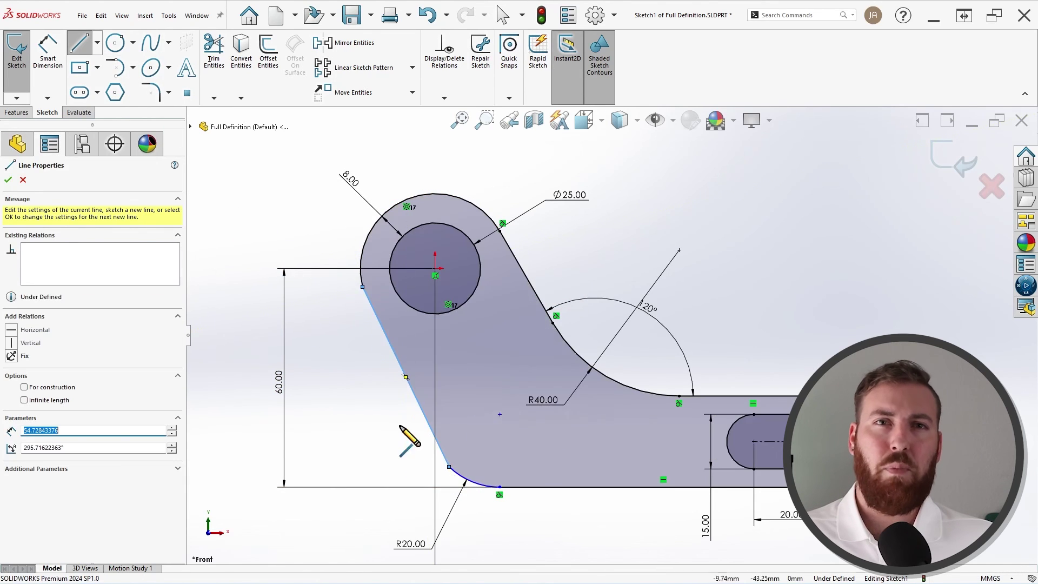
key(Escape)
Make the new left line tangent to the bottom R20 arc
click(367, 295)
ctrl+click(361, 271)
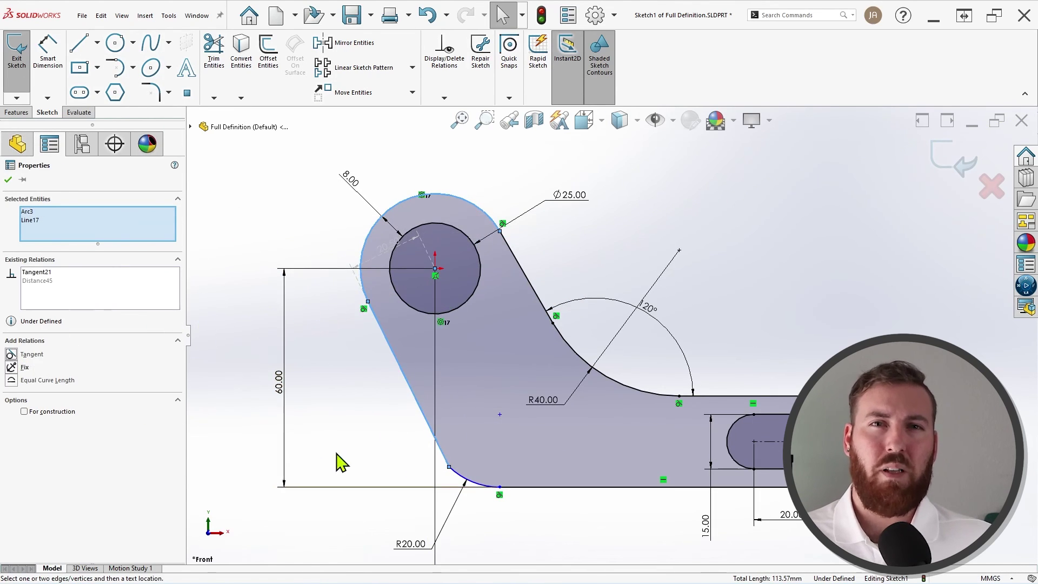
click(361, 462)
click(459, 478)
ctrl+click(411, 389)
click(12, 354)
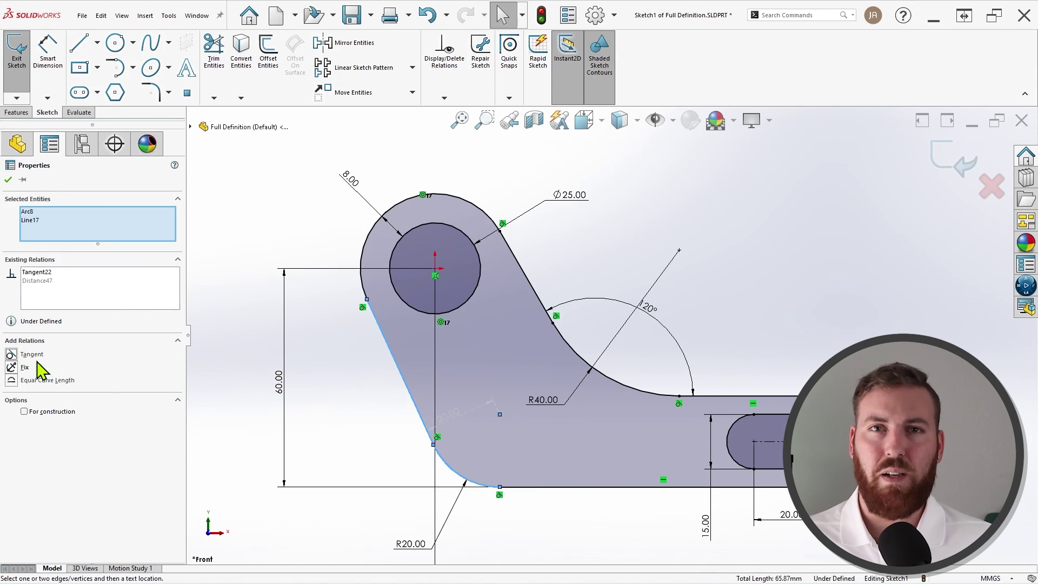
key(Escape)
Make the new left edge parallel to the opposite slanted edge
click(407, 386)
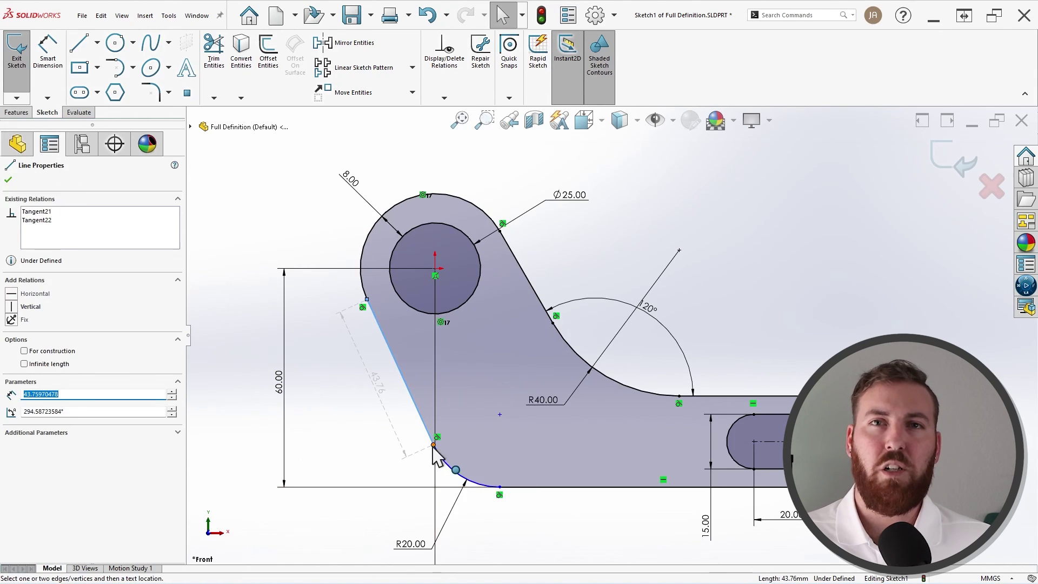
drag(498, 486, 382, 441)
click(373, 373)
ctrl+click(527, 281)
click(469, 329)
click(24, 406)
click(267, 419)
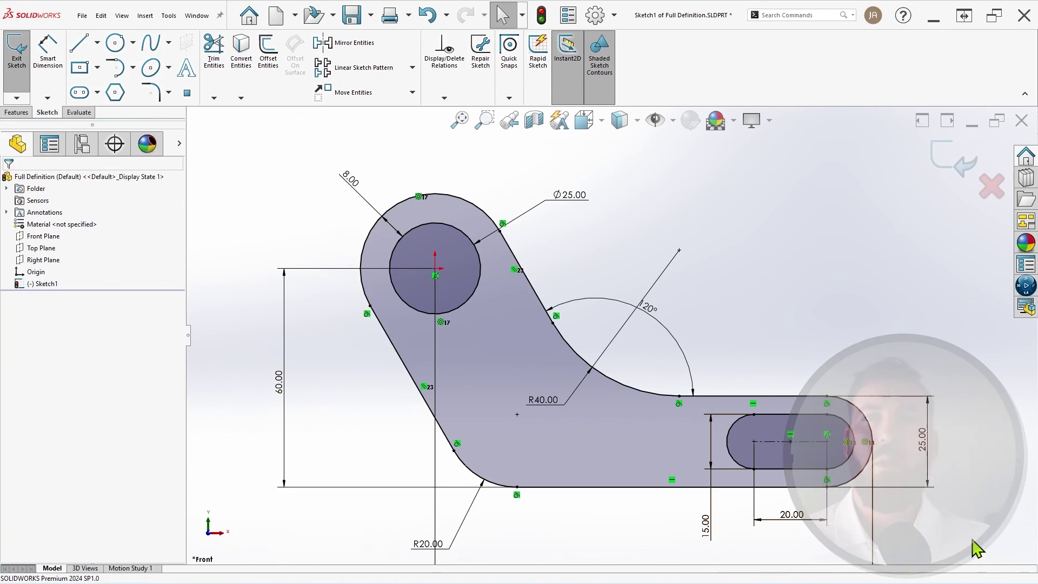
Change the overall length dimension to 140 and the slot length to 50
ctrl+middle_drag(992, 543, 954, 505)
click(613, 541)
text(140)
key(Return)
double_click(830, 479)
text(50)
key(Return)
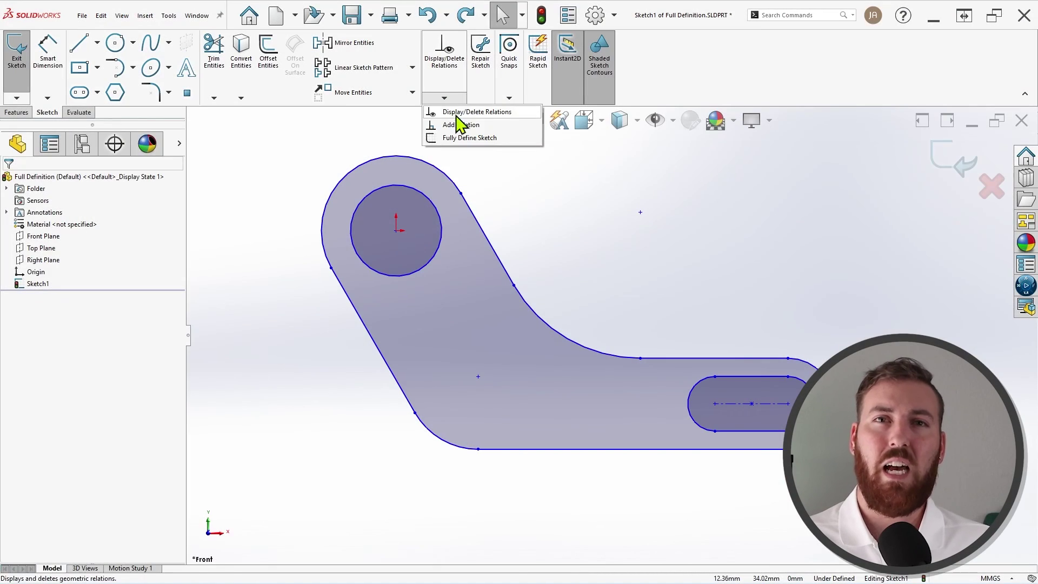
Run Fully Define Sketch, calculate, and accept the added baseline dimensions and relations
click(464, 138)
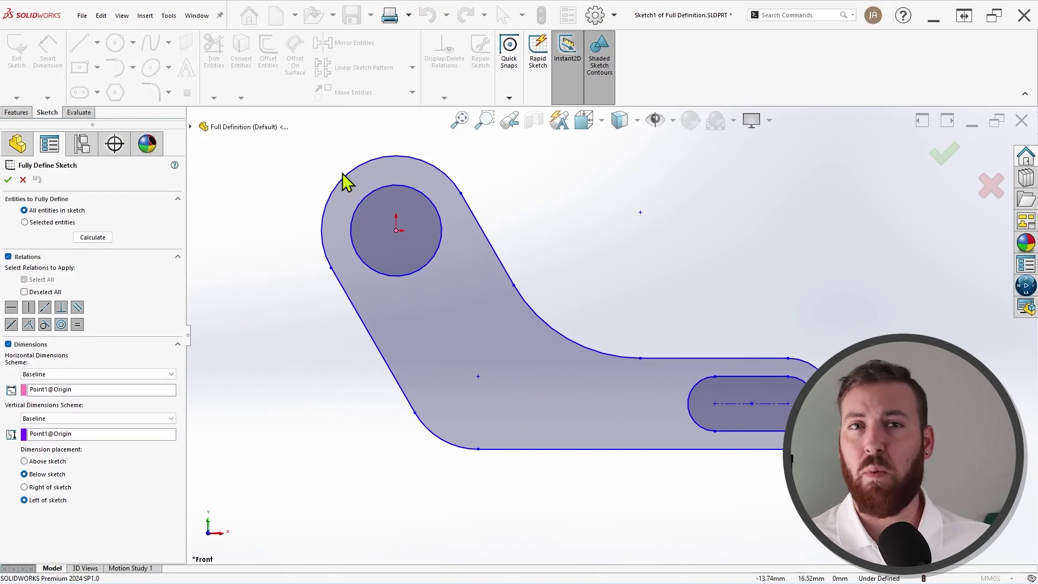
click(100, 238)
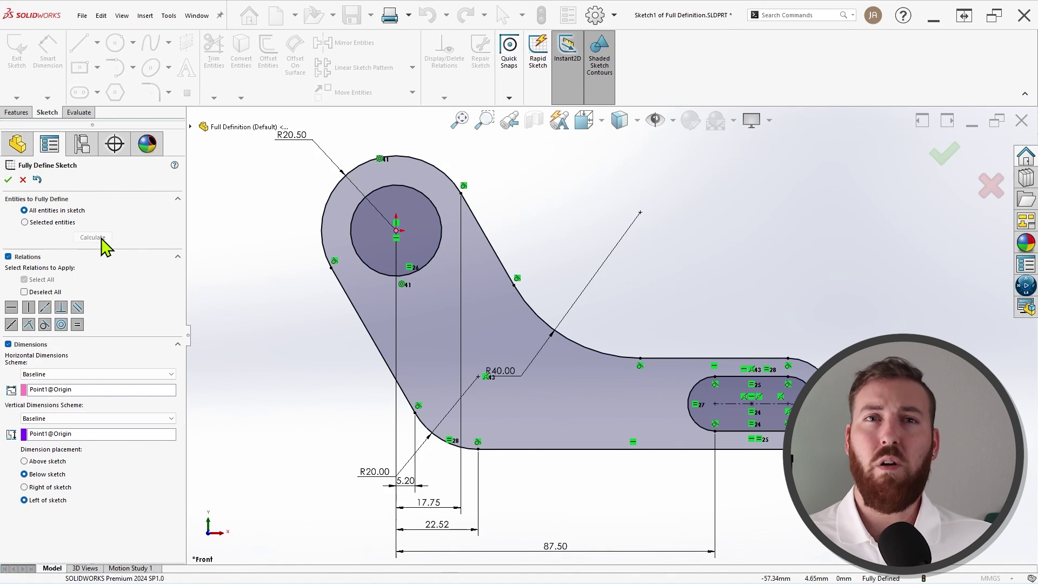
click(8, 180)
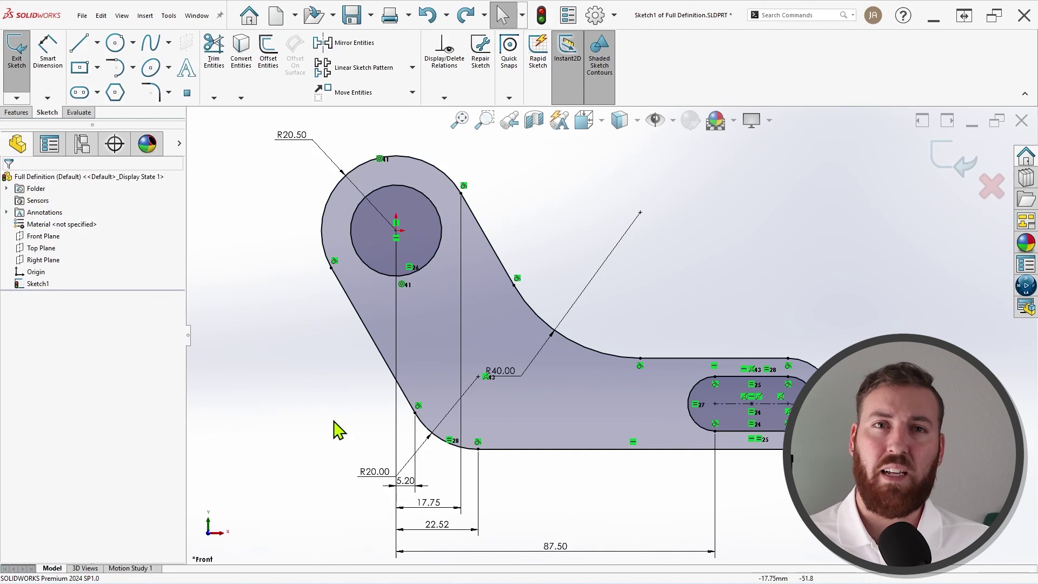
Recentre the sketch, then open the Basic / Intermediate Part Creation 1 exercise drawings in the browser
key(f)
ctrl+middle_drag(372, 427, 382, 414)
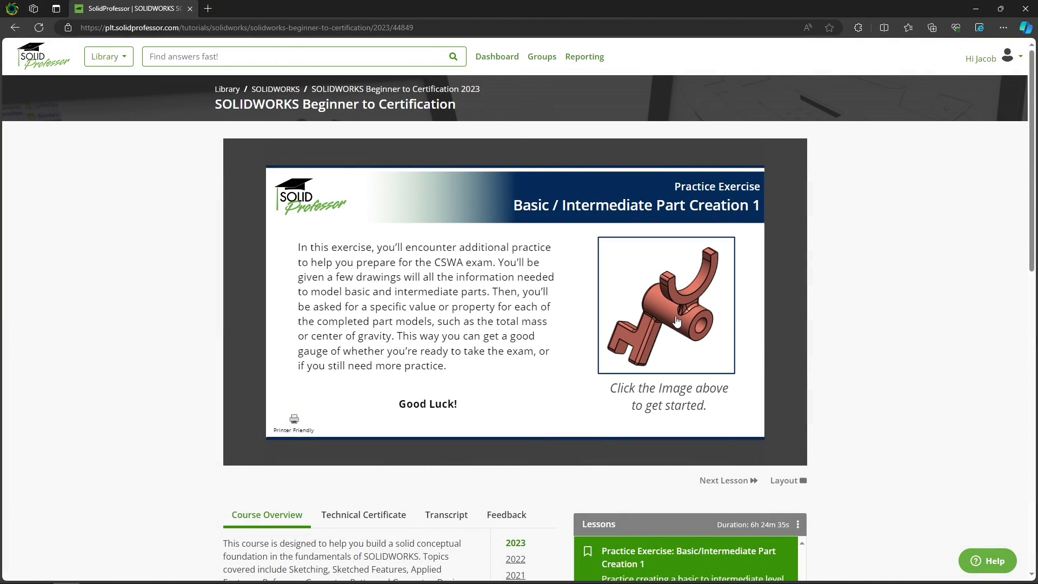
click(677, 321)
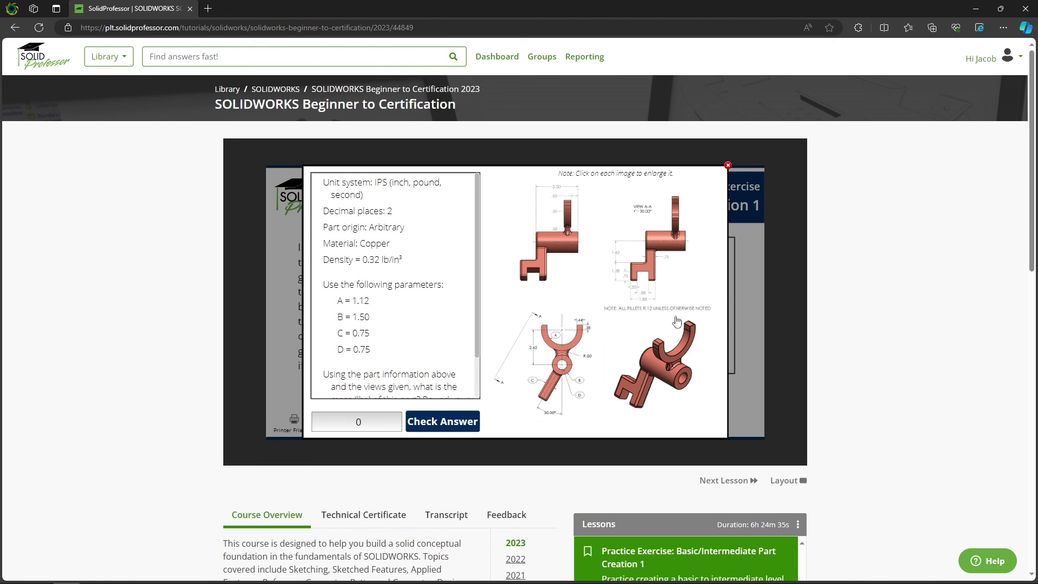